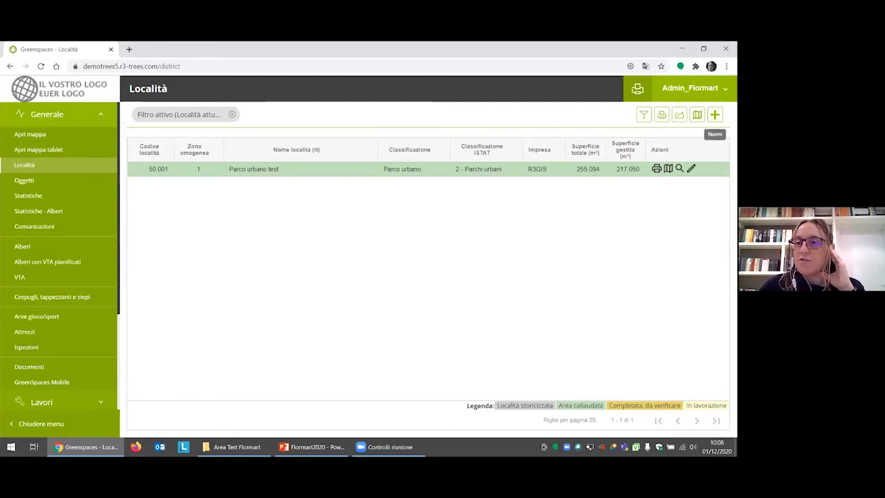
Start a new locality record with the code 50 - FLORMART 2020 and number 002.
left_click(714, 115)
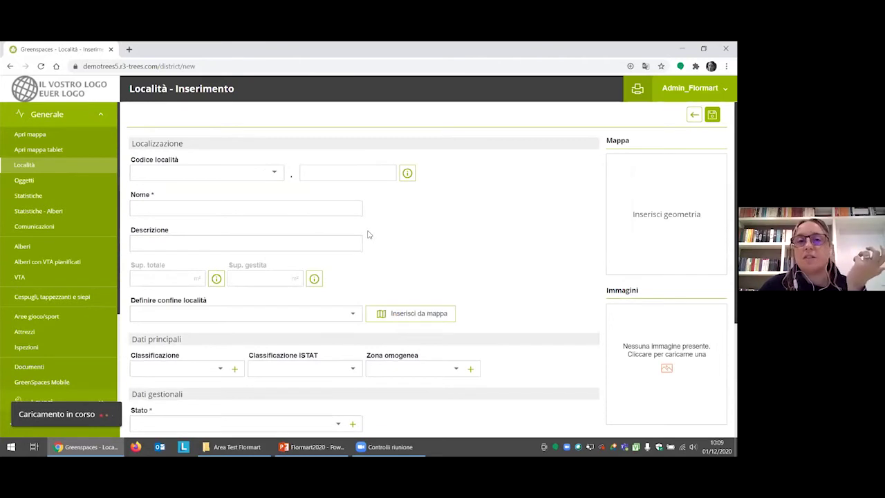
left_click(271, 177)
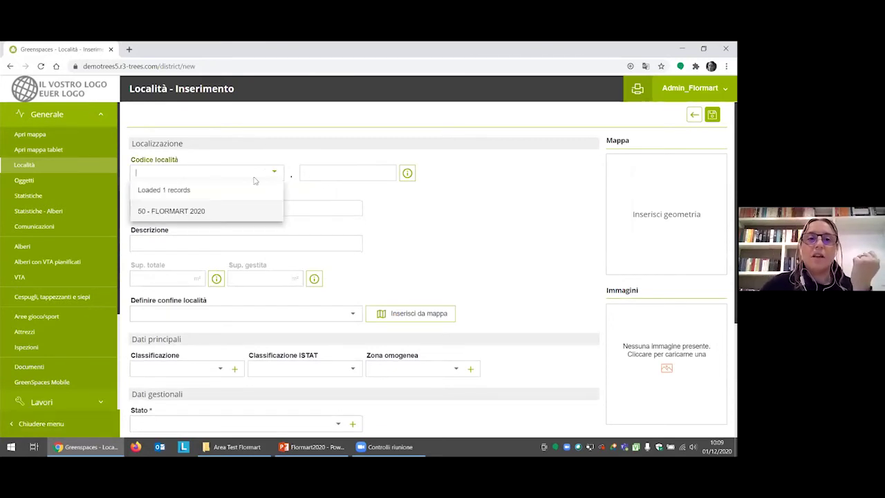
left_click(164, 213)
left_click(336, 172)
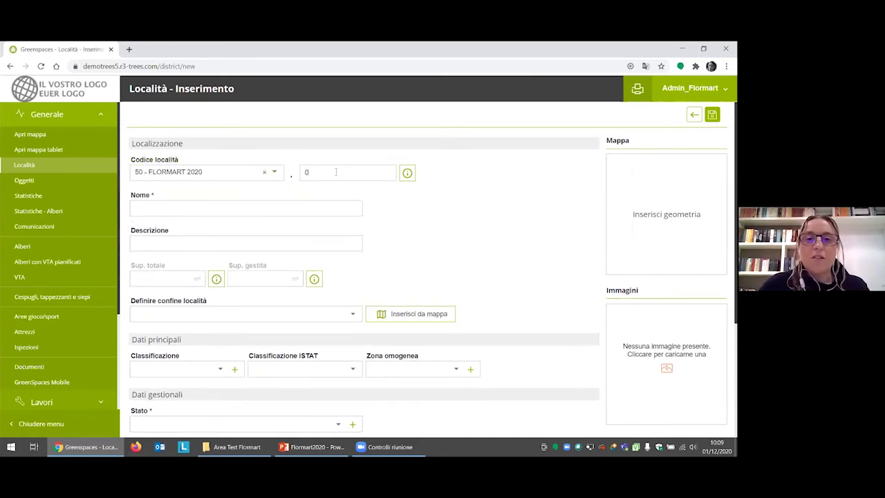
Enter "Giardino test" as the locality's name, correcting the misspelled first word.
left_click(277, 209)
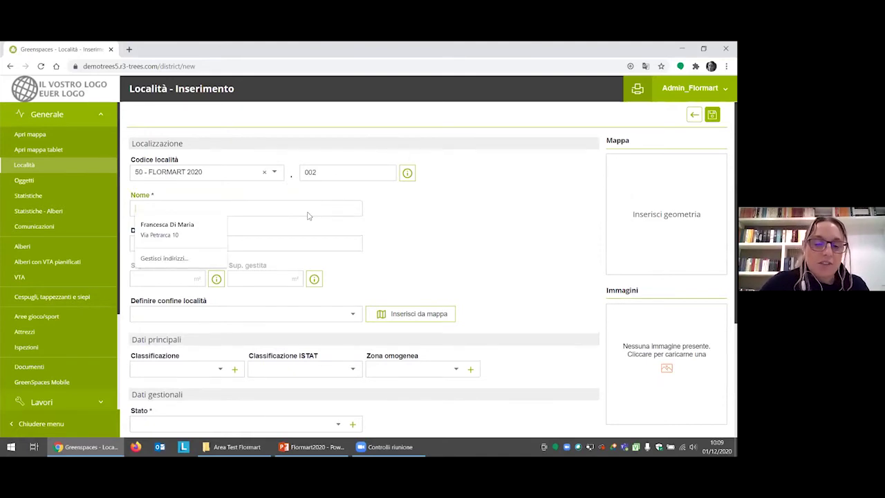
type("Giard")
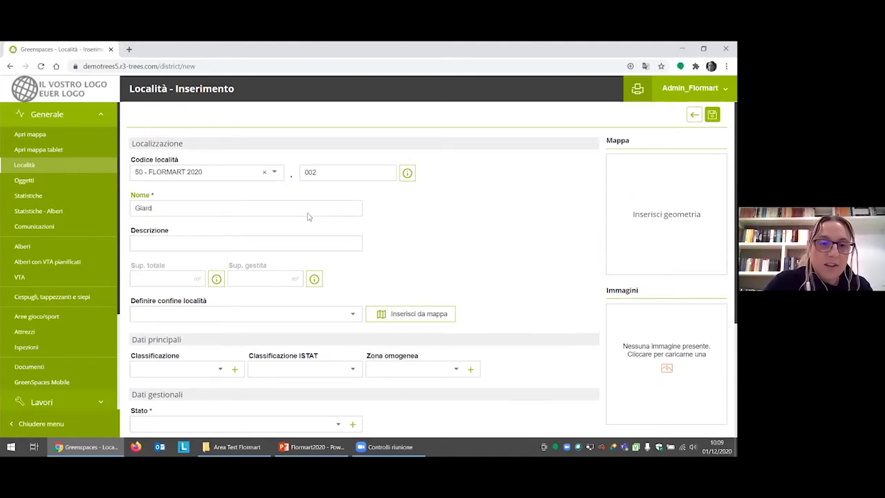
type("io (")
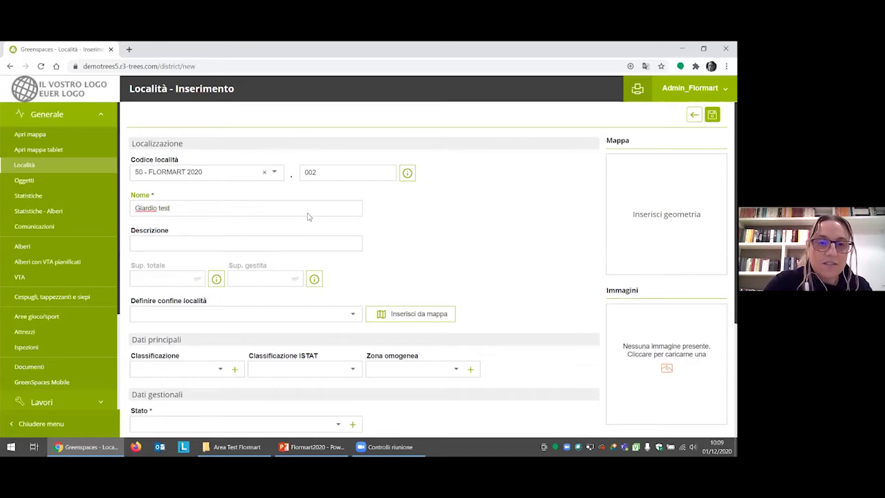
scroll(318, 207, "down", 1)
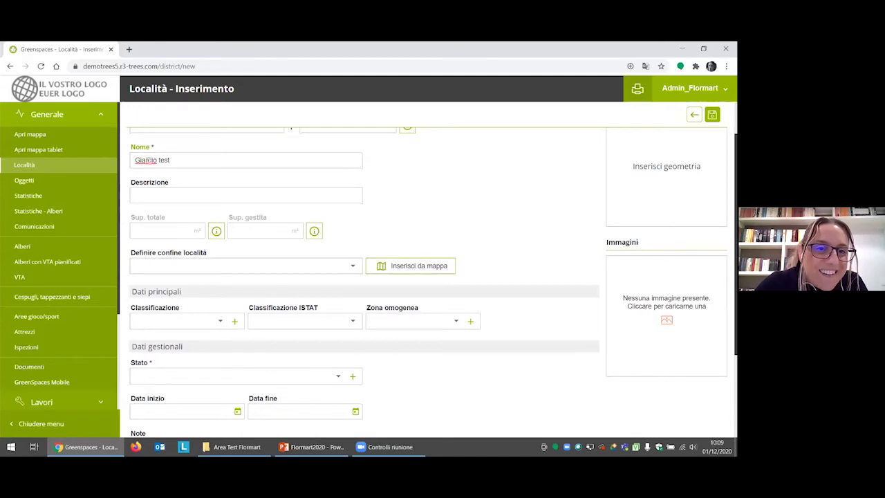
key("BackSpace")
key("BackSpace")
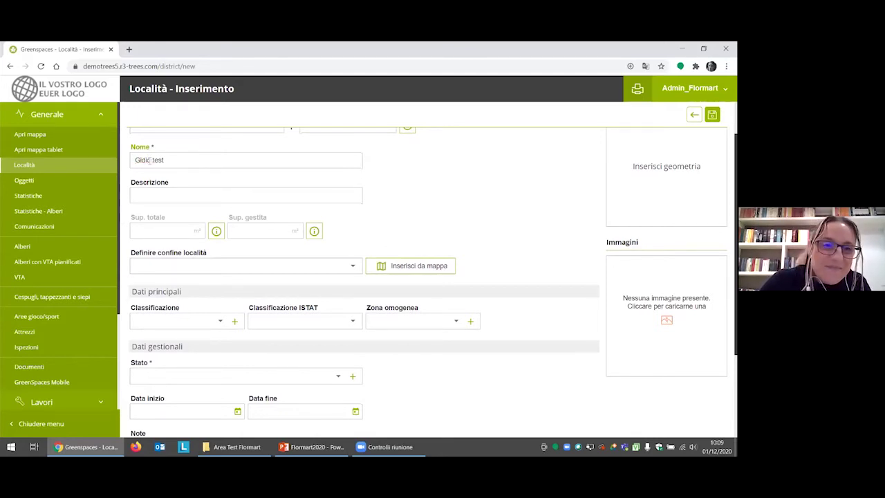
type("an")
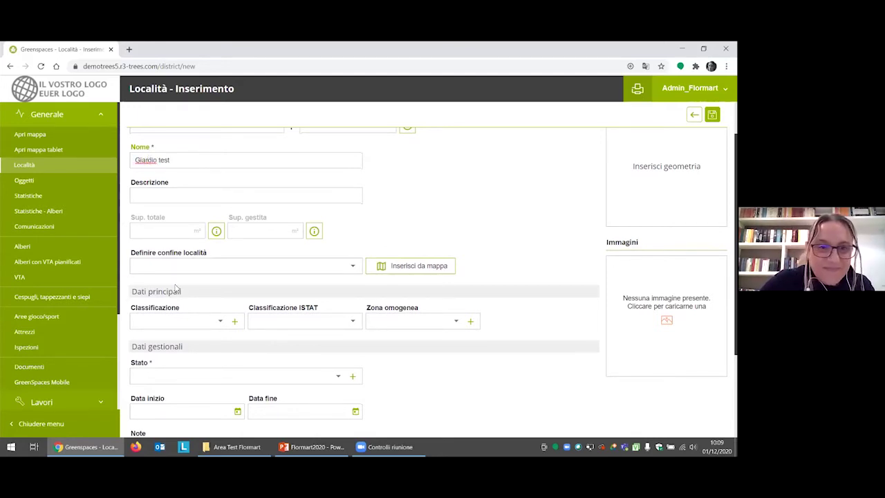
left_click(154, 160)
type("n")
scroll(204, 217, "up", 1)
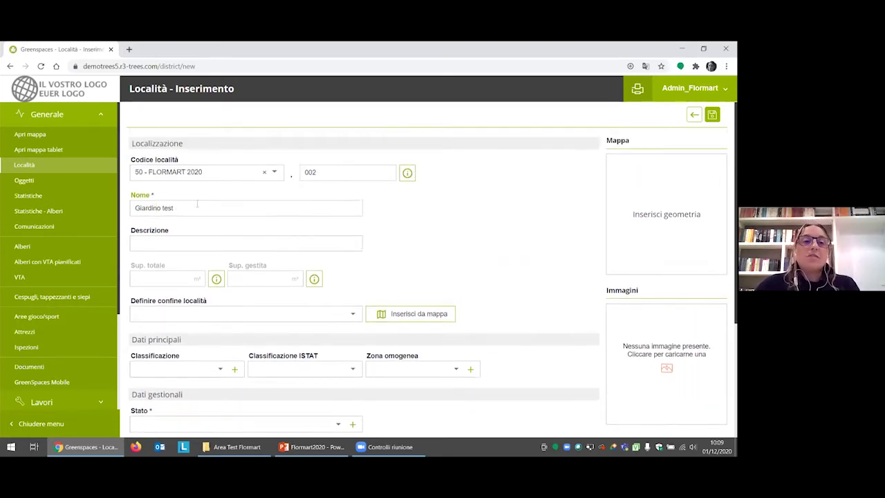
Copy the locality's name "Giardino test" into its description.
left_click_drag(175, 206, 135, 209)
key("ctrl+c")
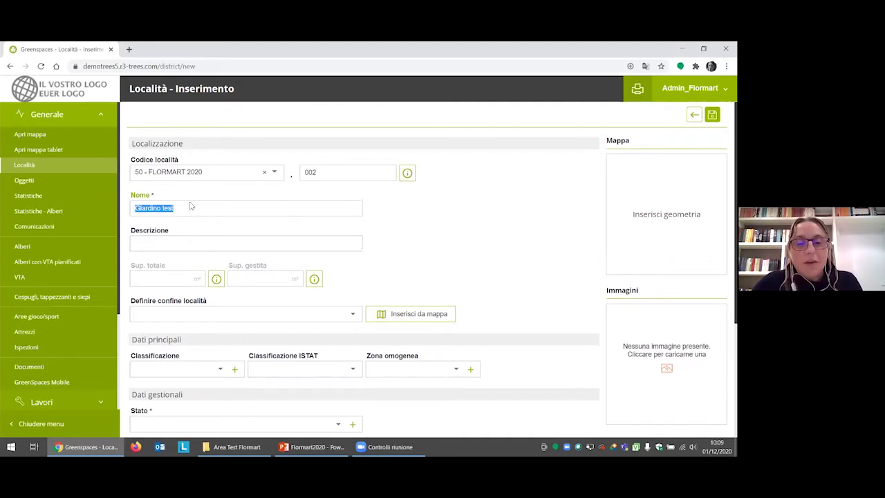
left_click(184, 242)
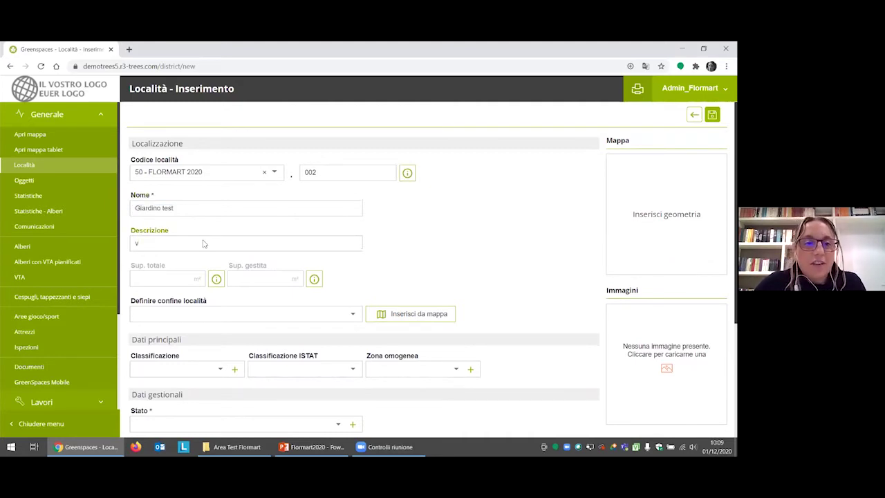
key("BackSpace")
key("ctrl+v")
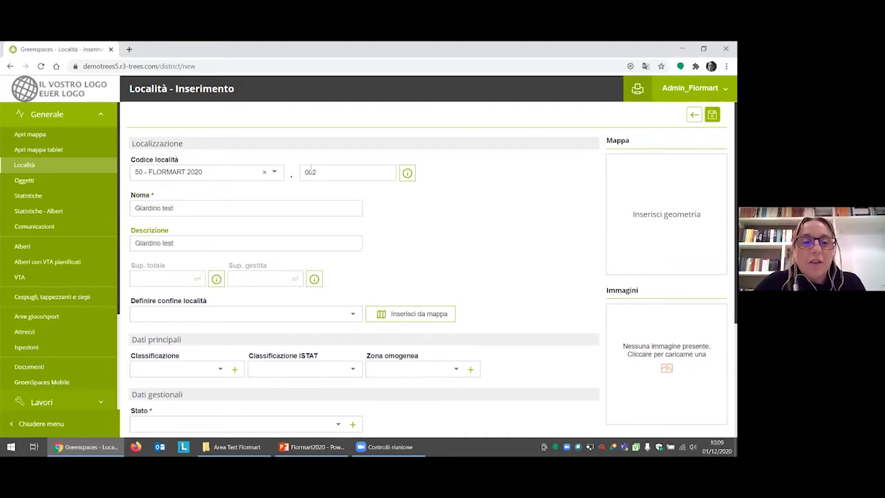
Classify the locality as 04 - Area ricreativa, ISTAT class 4 - Aree di arredo urbano, and homogeneous zone 2 - Aree ordinarie.
scroll(311, 173, "down", 1)
scroll(311, 173, "down", 1)
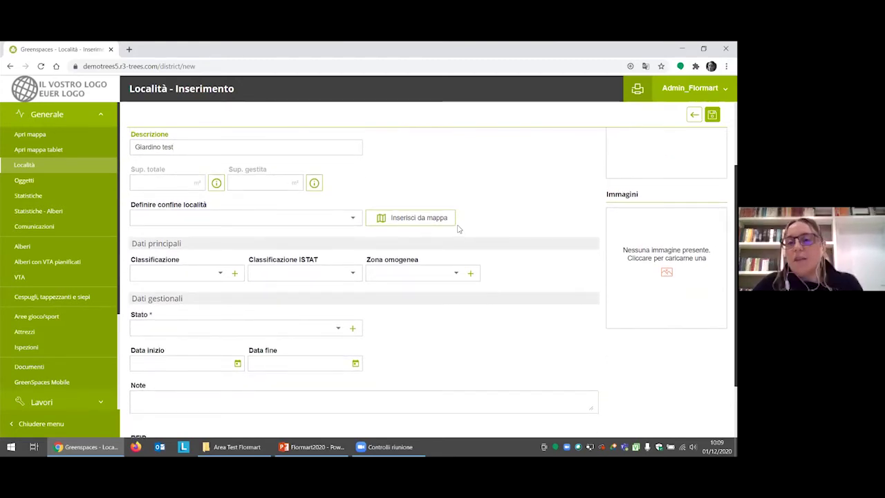
scroll(572, 183, "down", 1)
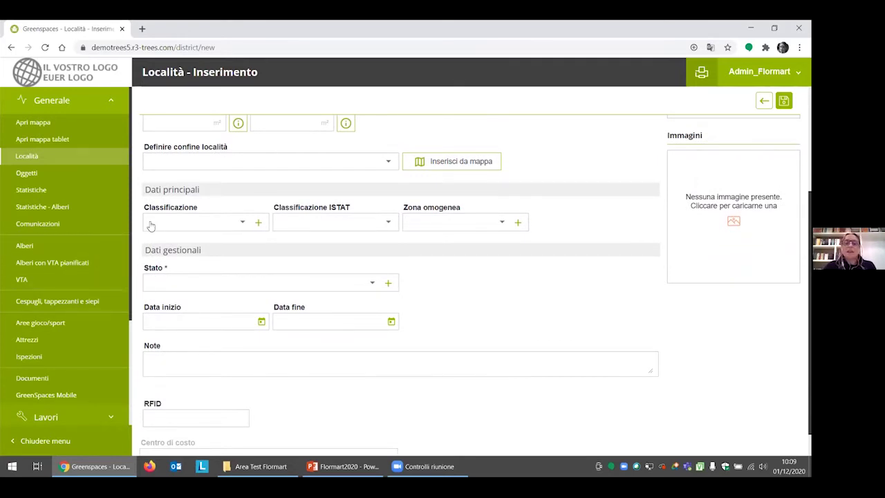
left_click(244, 223)
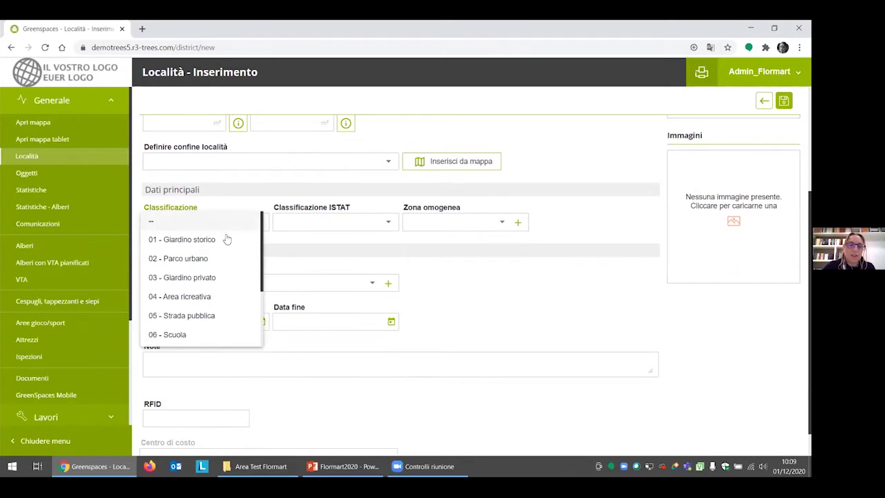
left_click(180, 297)
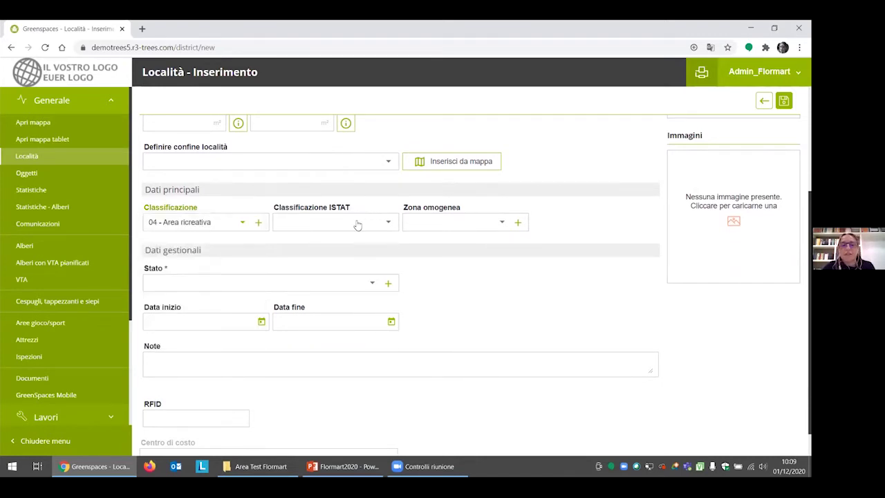
left_click(357, 223)
left_click(324, 297)
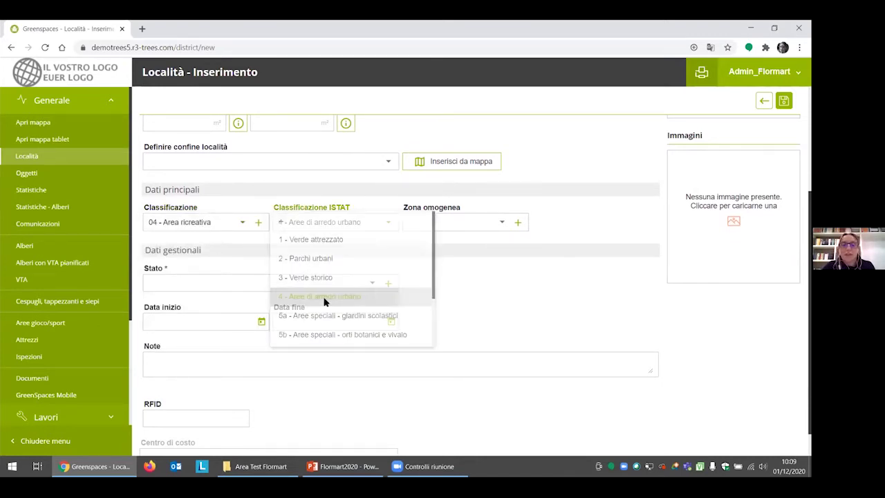
left_click(475, 228)
left_click(455, 261)
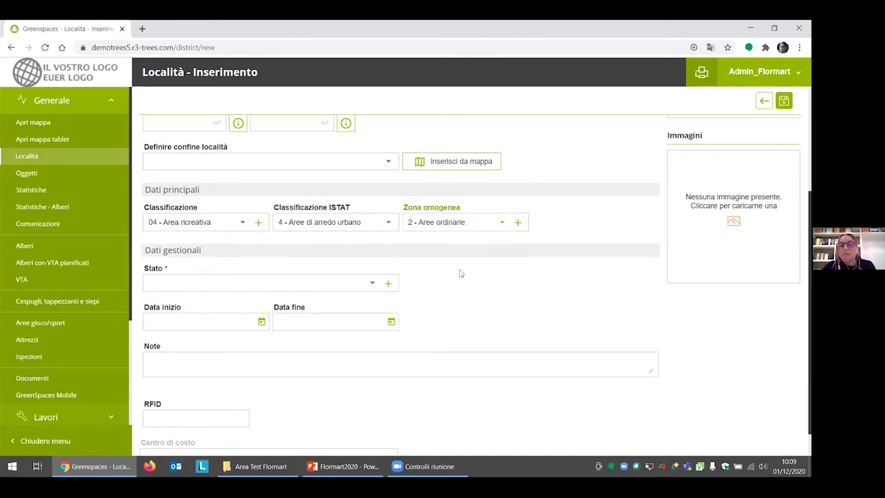
Set the locality's state to In lavorazione and its start date to 01/12/2020.
left_click(373, 286)
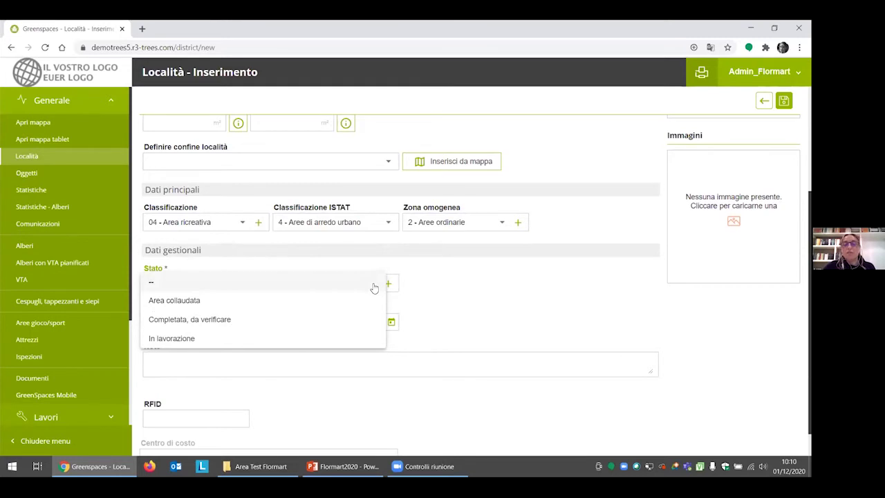
left_click(205, 338)
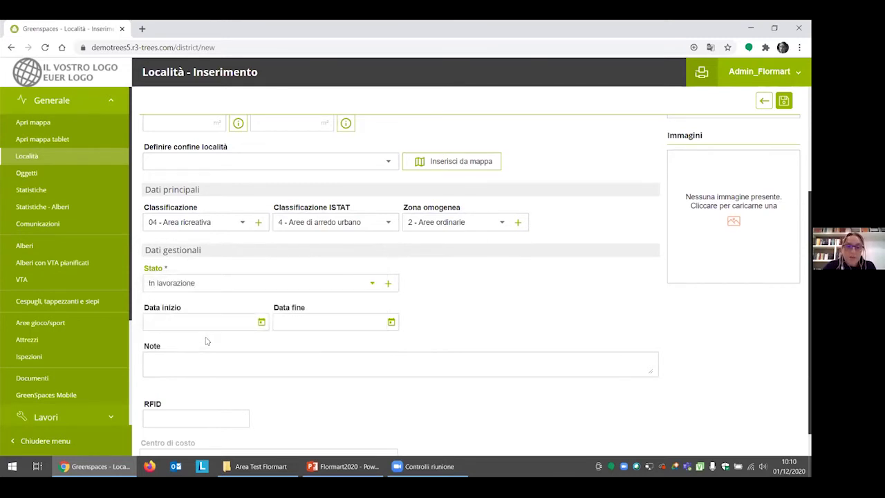
left_click(261, 323)
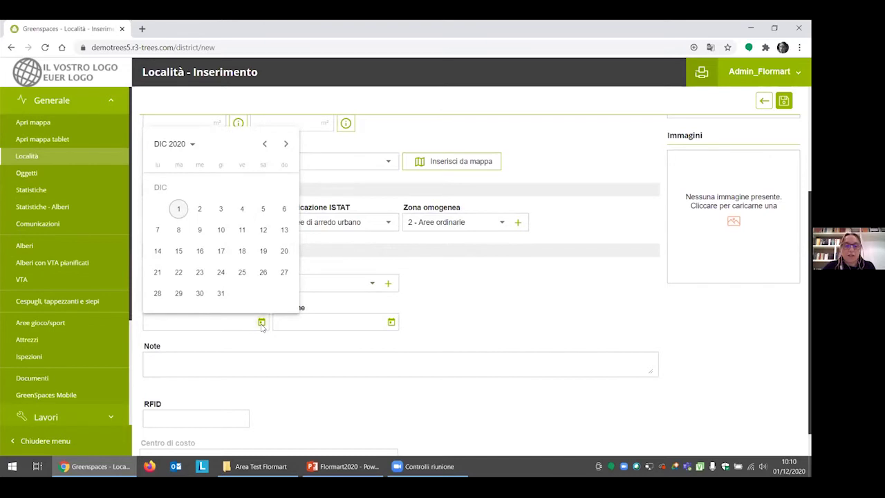
left_click(179, 209)
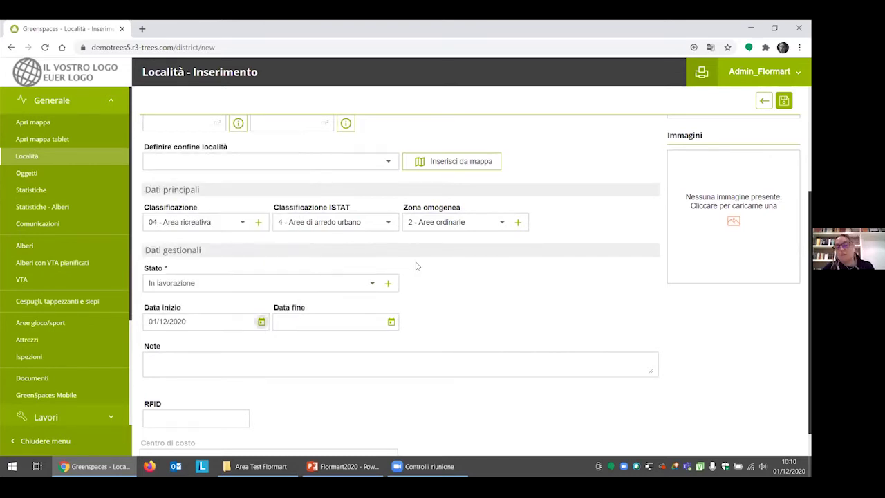
Try to save the locality and look through the form for the required German name field.
scroll(562, 306, "up", 3)
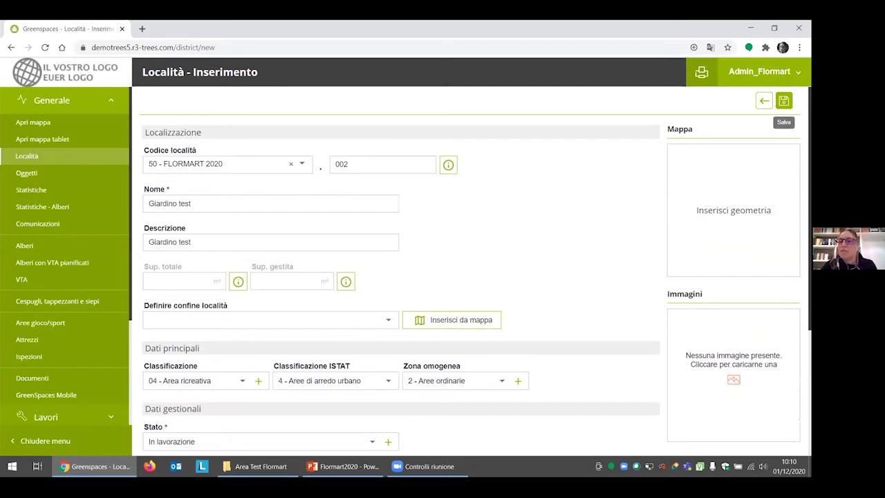
left_click(783, 101)
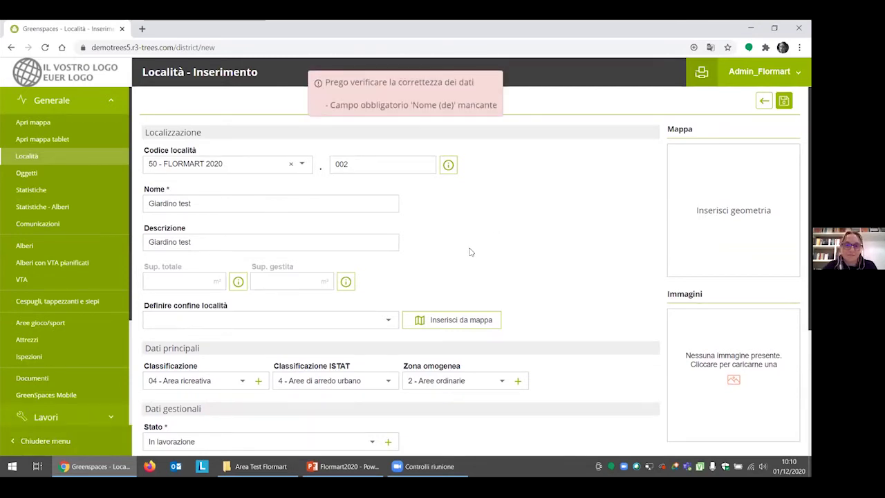
scroll(469, 252, "down", 2)
scroll(468, 251, "up", 2)
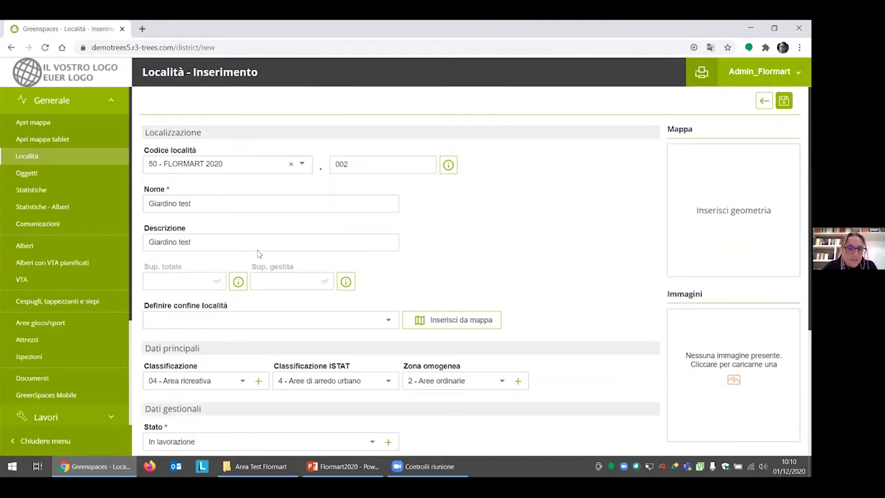
scroll(553, 199, "down", 2)
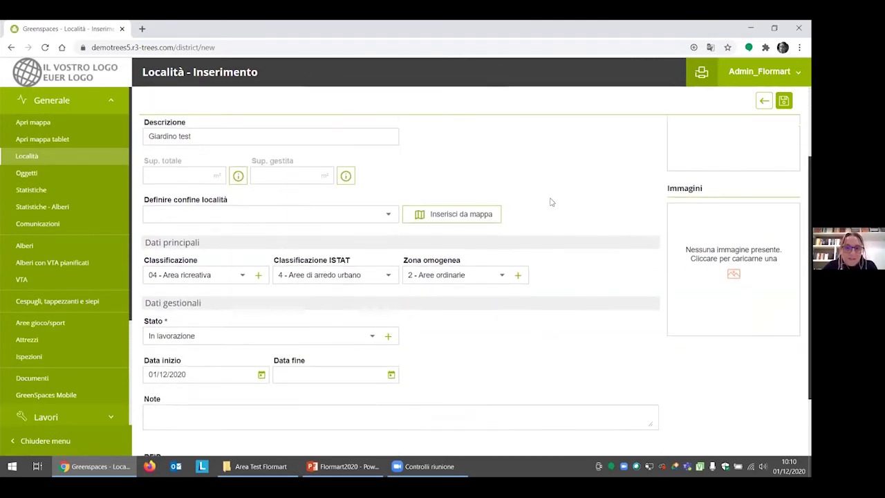
scroll(547, 201, "up", 2)
scroll(372, 236, "down", 3)
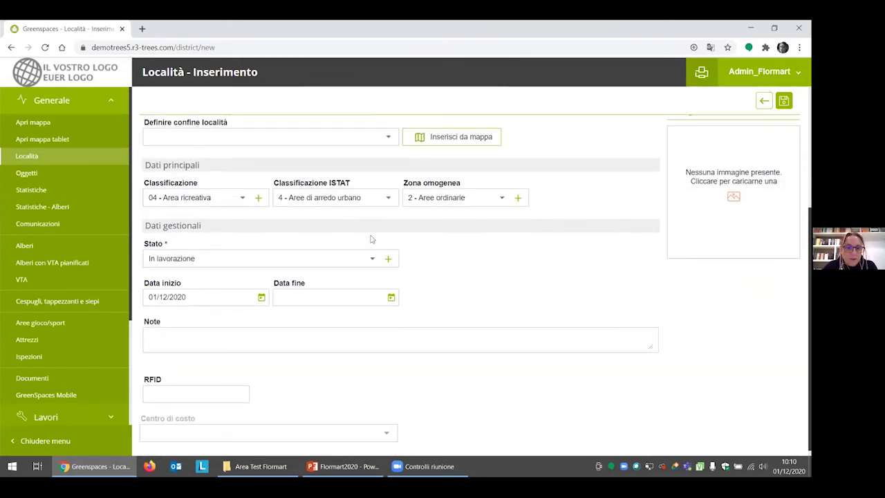
scroll(391, 228, "up", 3)
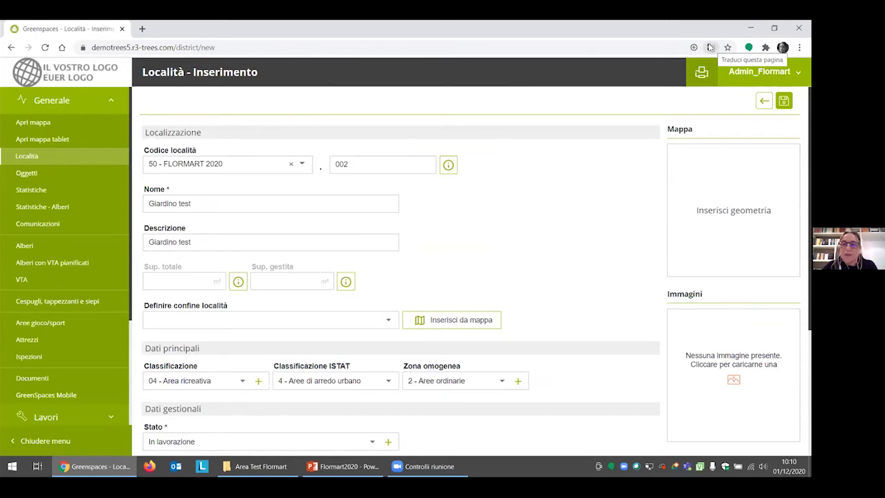
Reload the blank locality form and enter the code 50 - FLORMART 2020 with number 002.
key("F5")
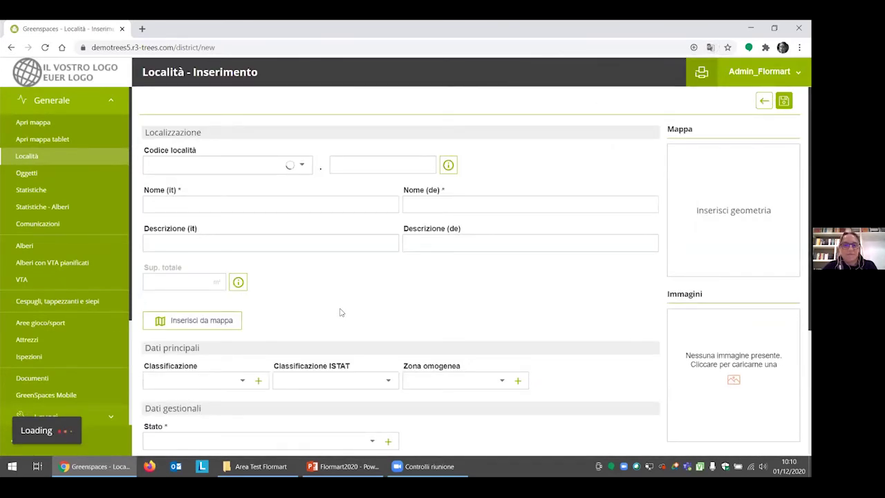
left_click(304, 169)
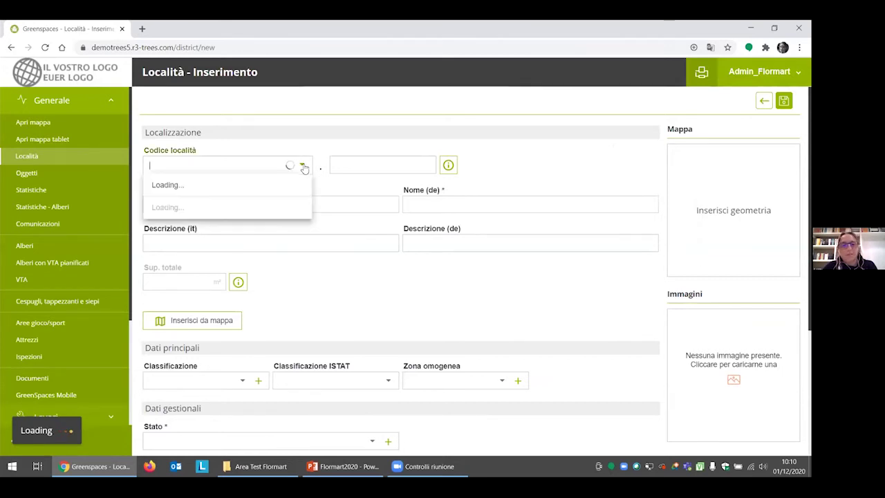
left_click(304, 168)
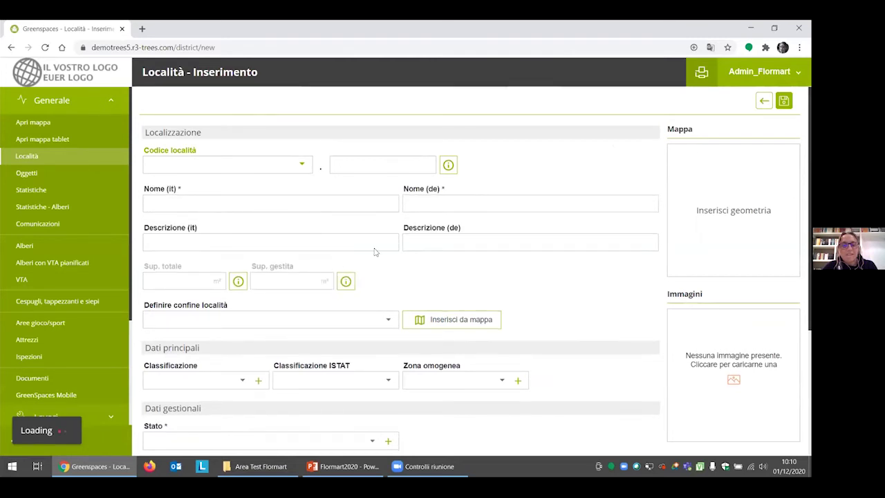
left_click(305, 172)
left_click(182, 207)
left_click(382, 162)
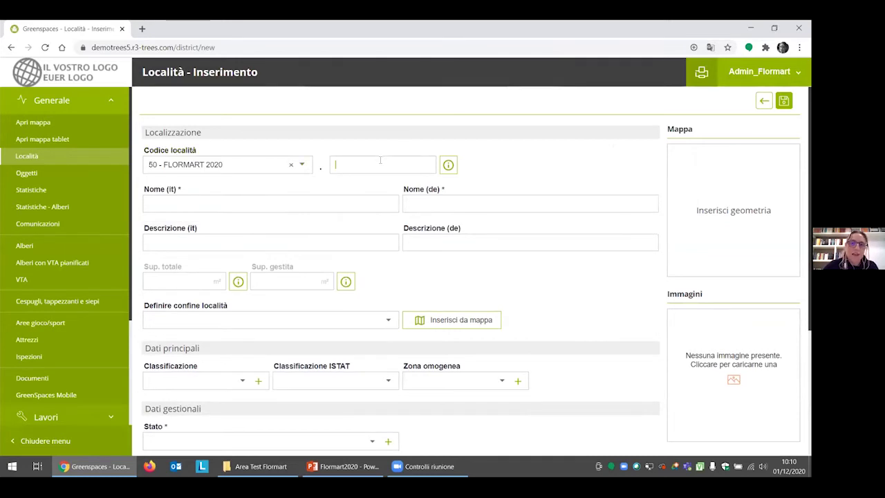
type("002")
Enter "Giardino test" as both the Italian and the German name of the locality.
left_click(226, 204)
type("Giardino test")
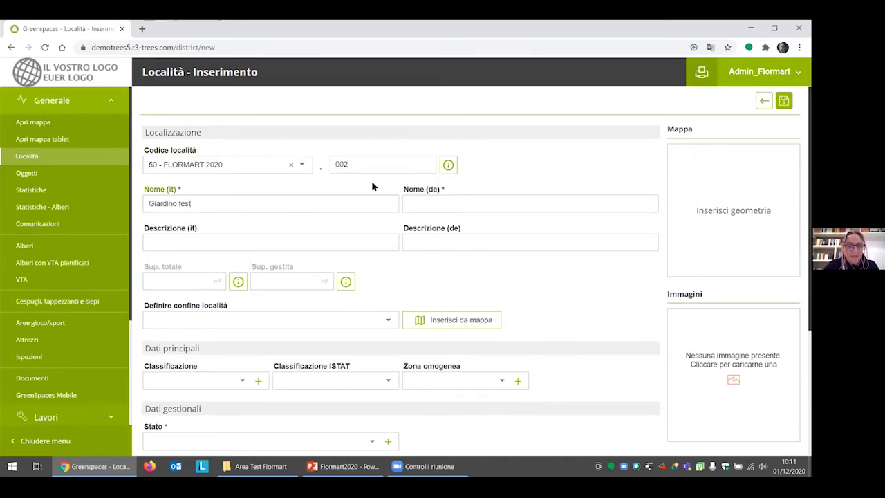
left_click(456, 203)
type("Giardino test")
scroll(251, 233, "down", 2)
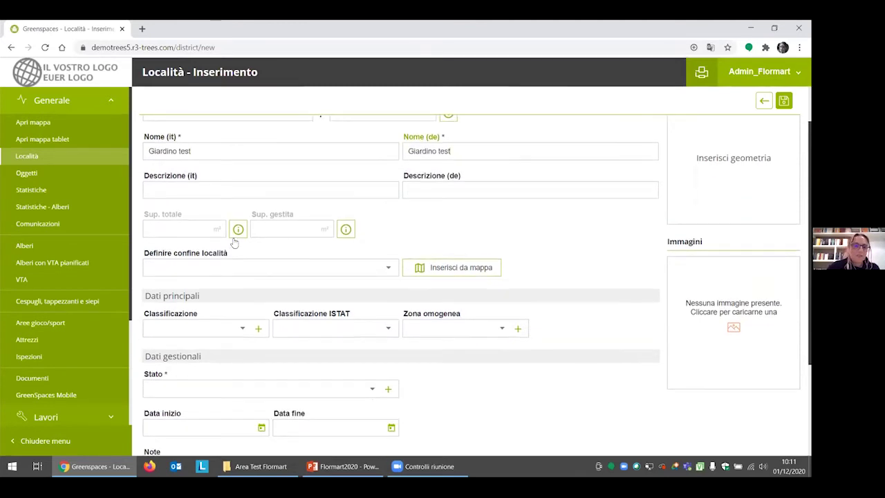
Classify the locality as 04 - Area ricreativa, ISTAT class 4 - Aree di arredo urbano and homogeneous zone 2 - Aree ordinarie.
scroll(256, 233, "down", 1)
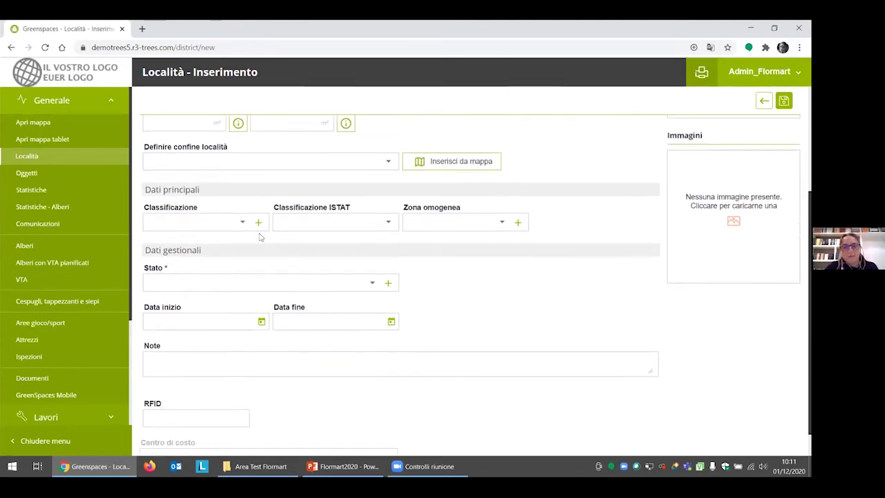
left_click(243, 223)
left_click(179, 311)
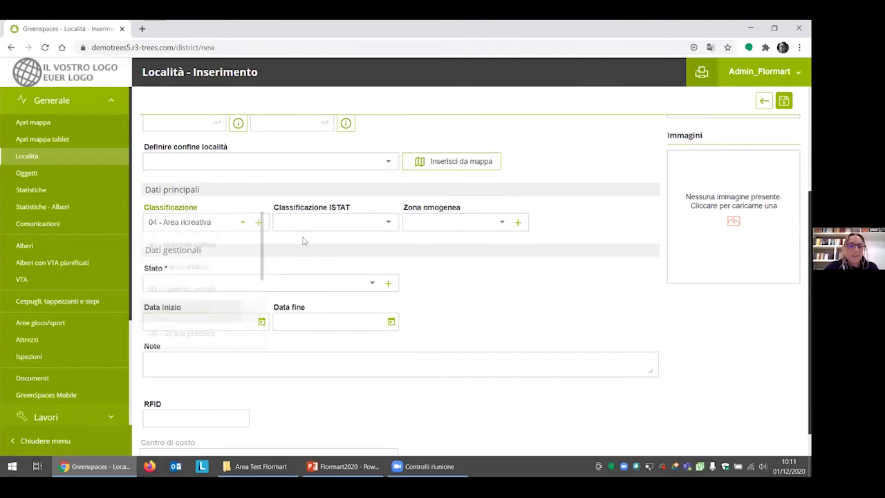
left_click(320, 223)
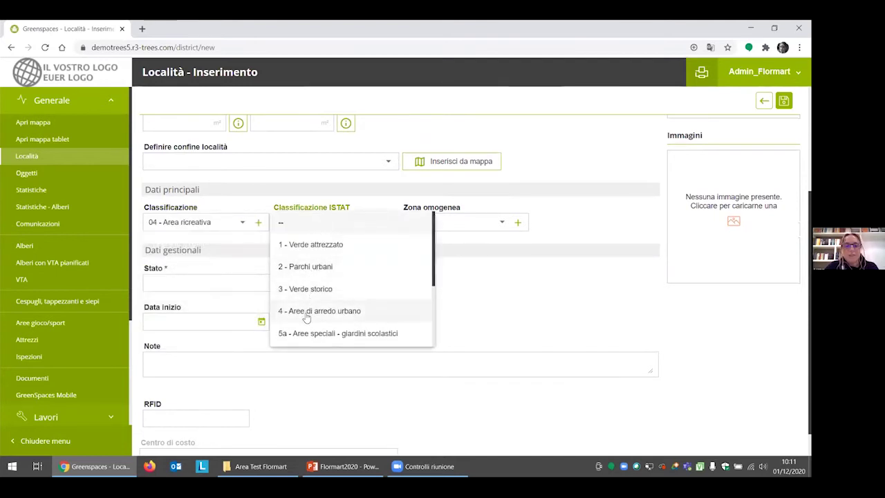
left_click(309, 311)
left_click(464, 223)
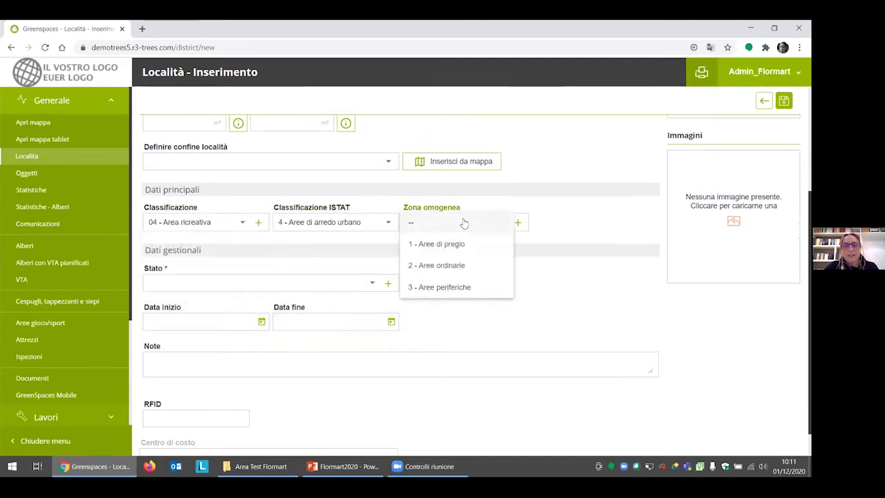
left_click(446, 267)
Set the locality's state to In lavorazione and its start date to 01/12/2020.
scroll(250, 276, "down", 1)
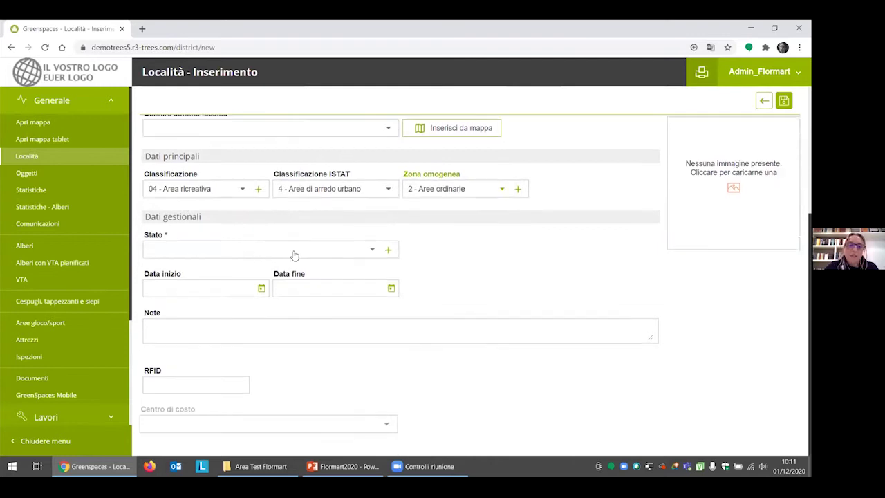
left_click(313, 250)
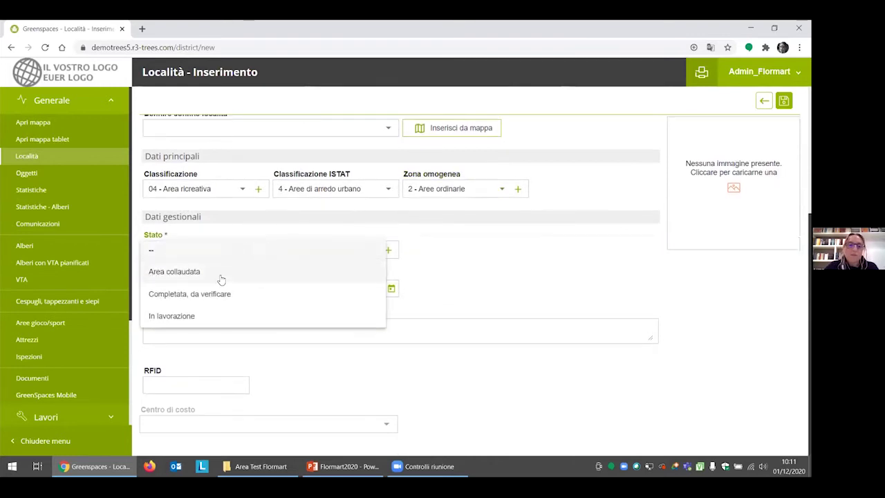
left_click(185, 319)
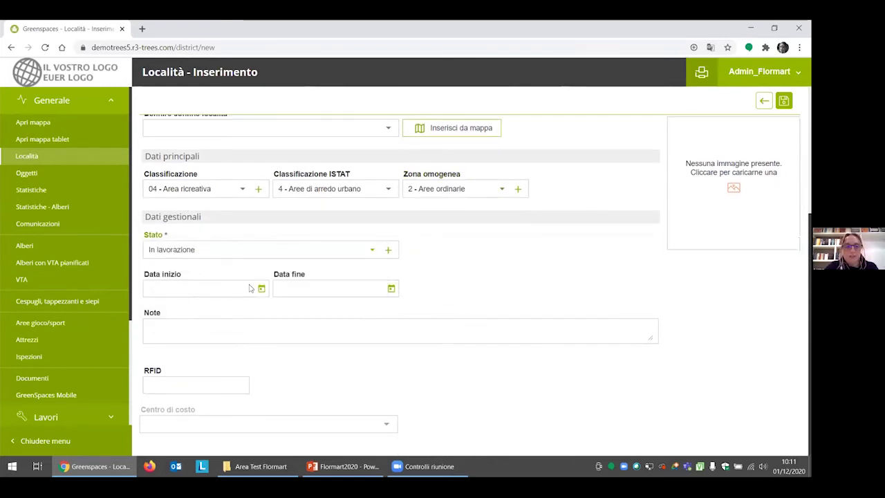
left_click(250, 287)
left_click(180, 175)
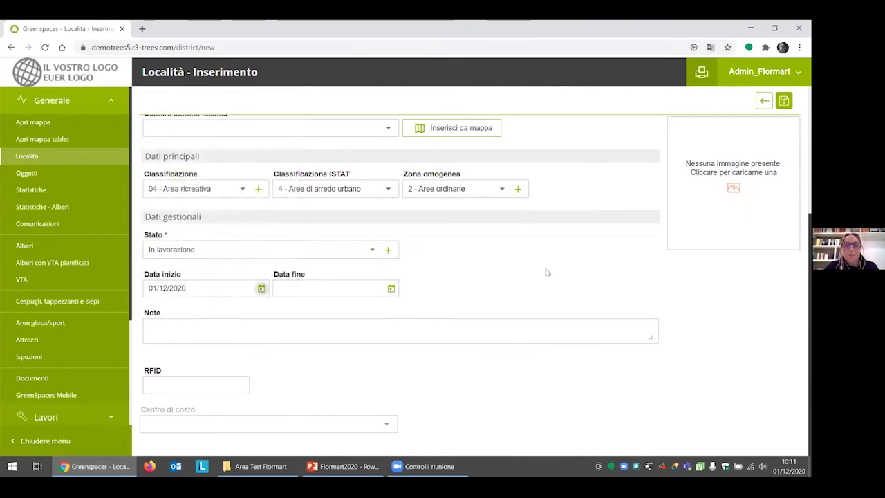
Save the new locality and dismiss the browser's translation prompt.
scroll(546, 272, "up", 6)
left_click(783, 100)
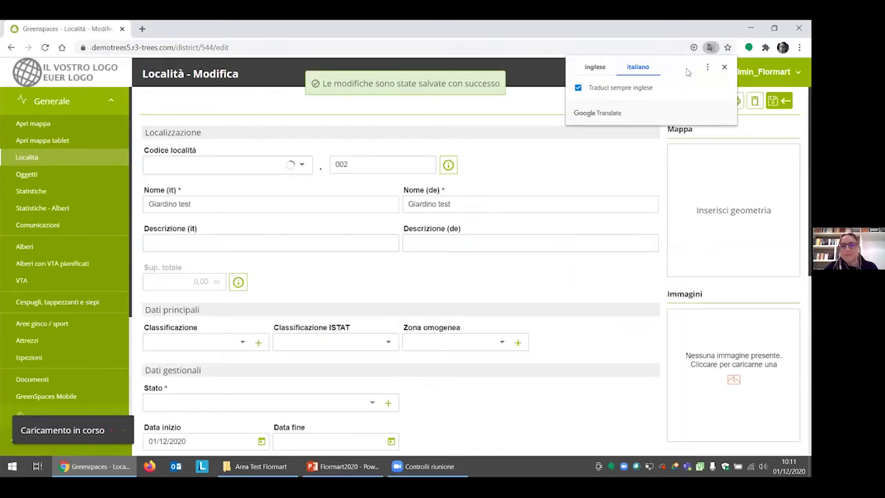
left_click(723, 68)
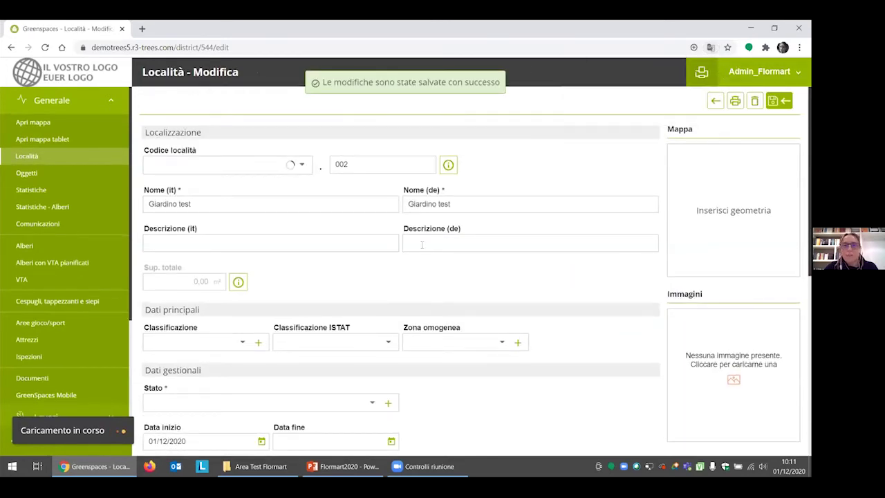
Add the company R3GIS to the locality, leaving its work category blank, and save the assignment.
scroll(592, 284, "down", 3)
scroll(592, 284, "up", 3)
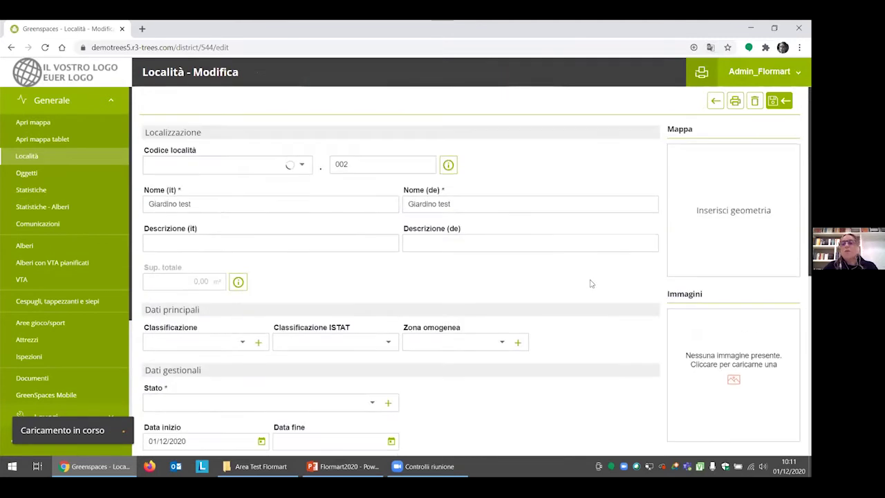
scroll(427, 277, "down", 4)
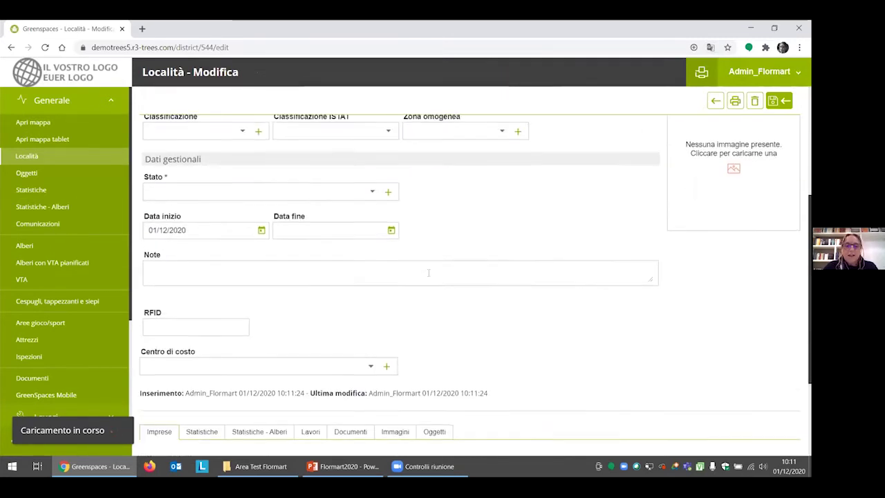
scroll(427, 276, "down", 2)
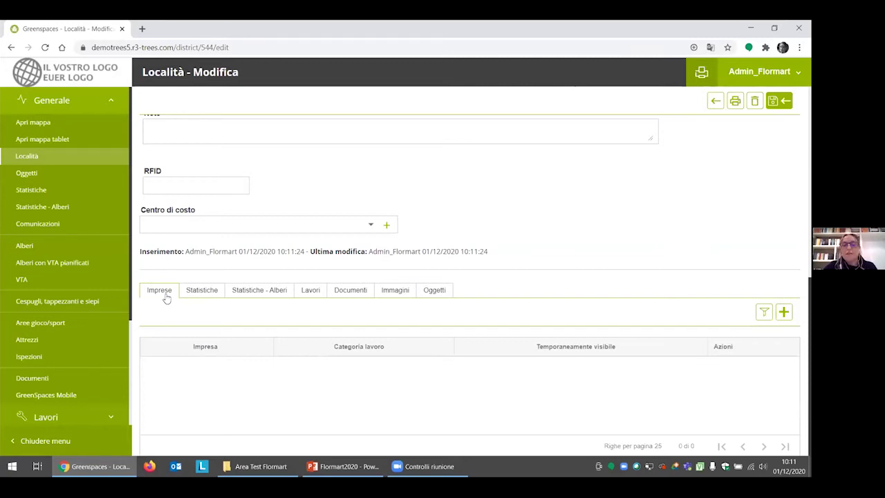
left_click(783, 312)
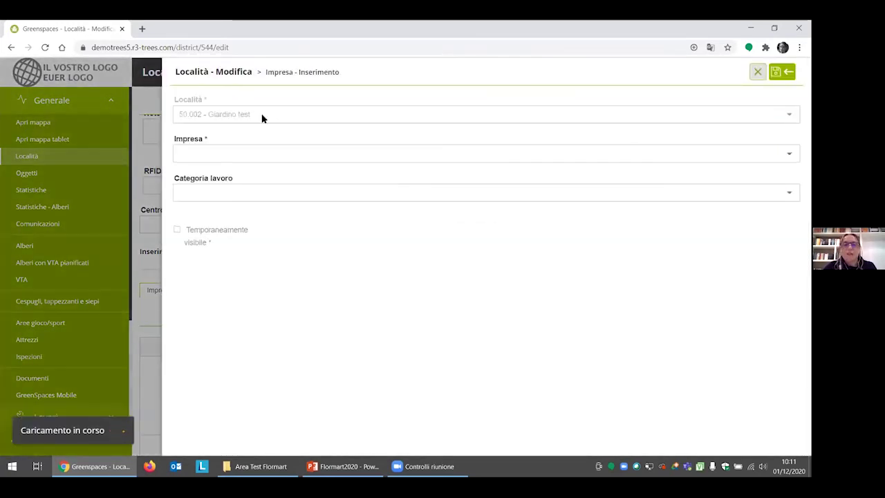
left_click(290, 154)
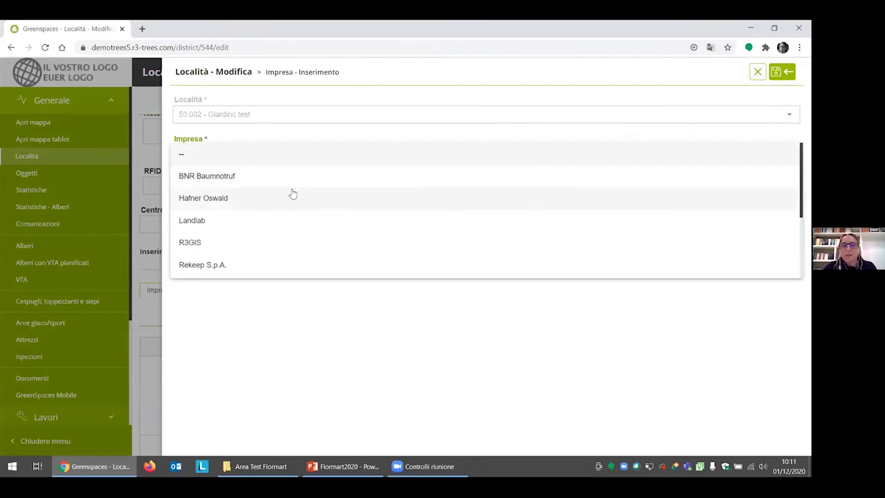
left_click(198, 242)
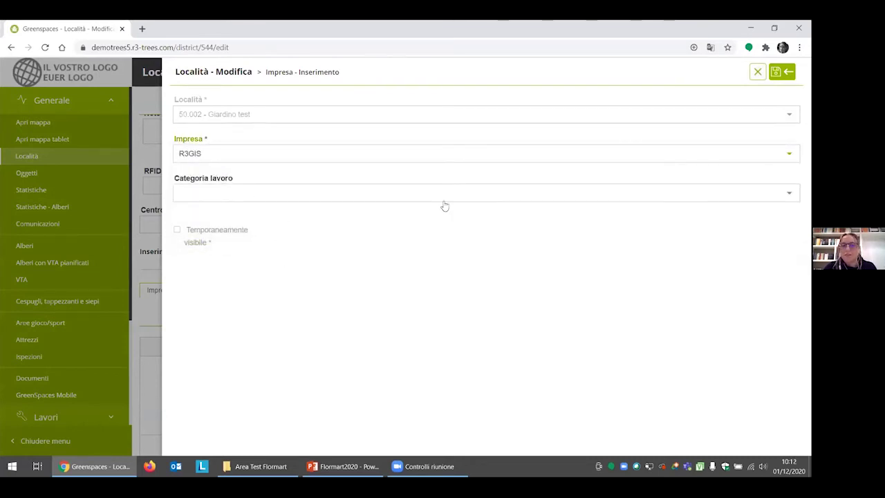
left_click(573, 193)
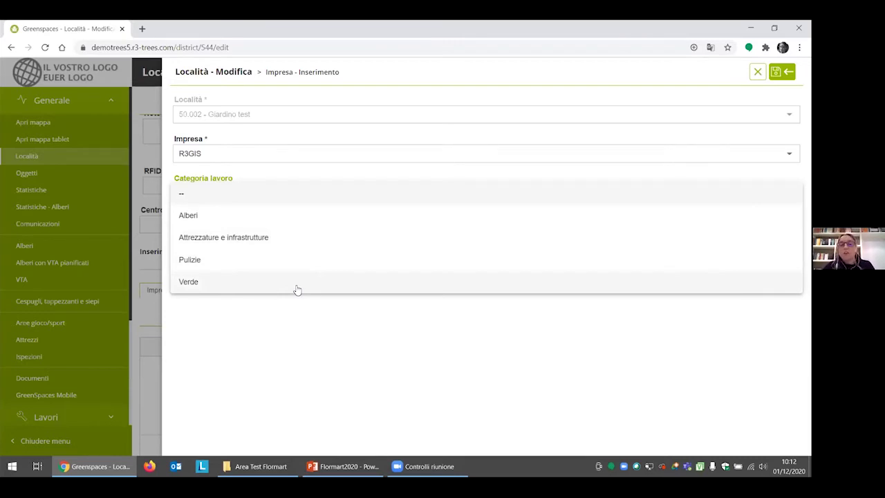
left_click(266, 201)
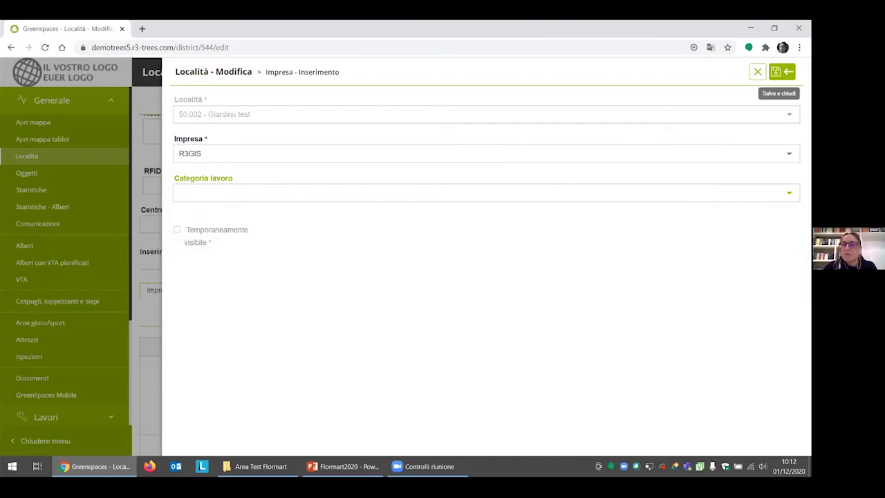
left_click(775, 71)
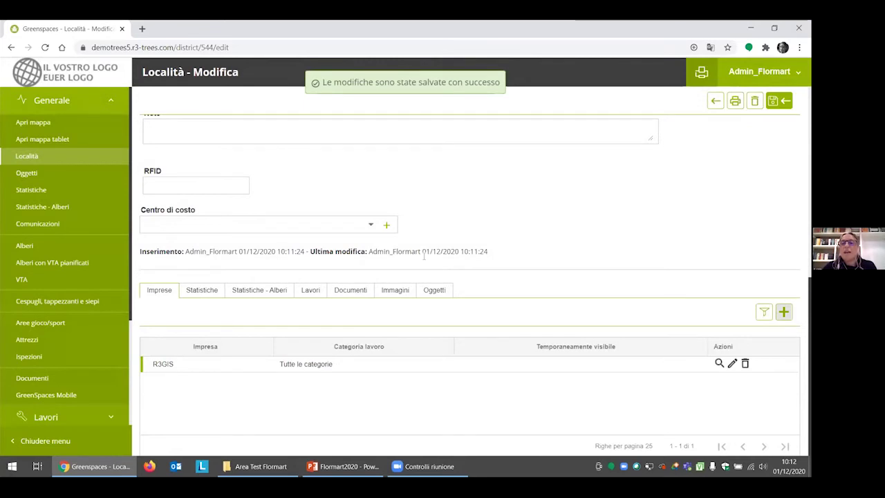
Review the saved locality's data and look through the object categories available in its Oggetti list.
scroll(543, 239, "up", 6)
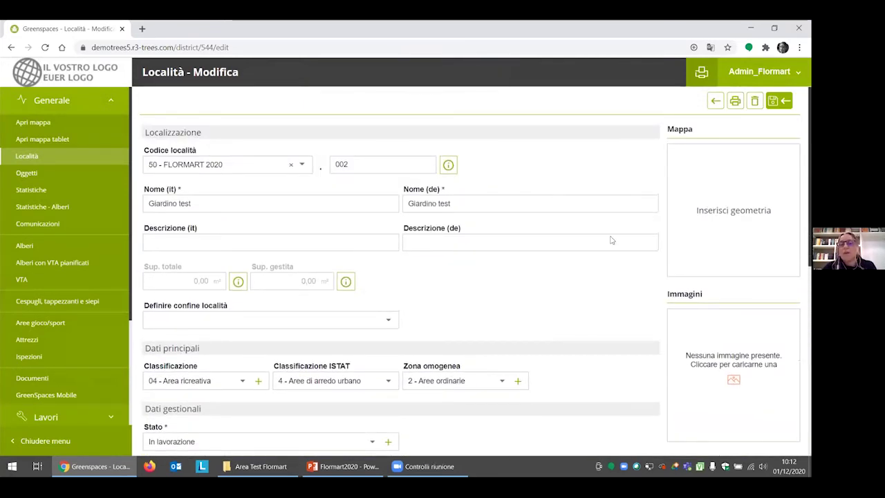
scroll(611, 240, "down", 5)
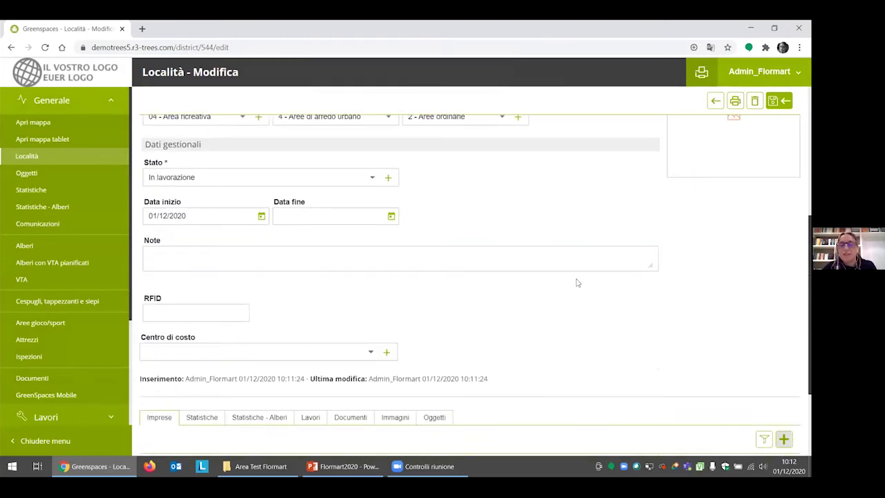
scroll(649, 256, "up", 2)
scroll(587, 255, "down", 4)
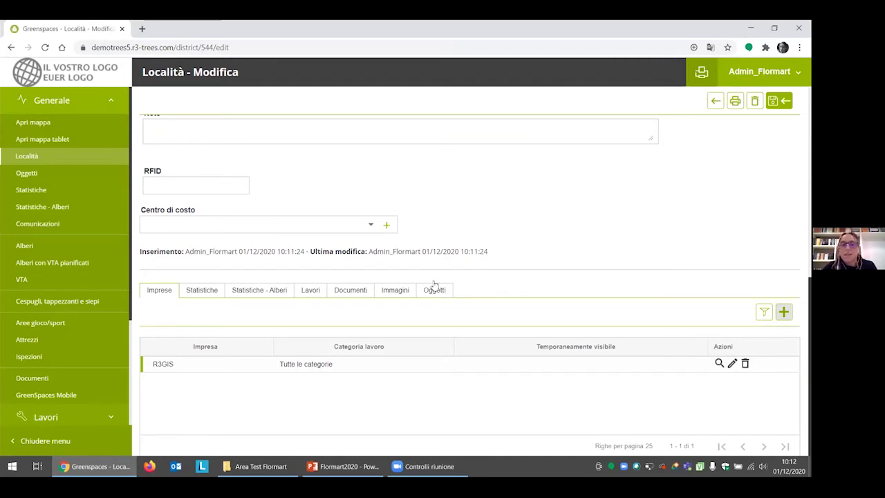
left_click(434, 291)
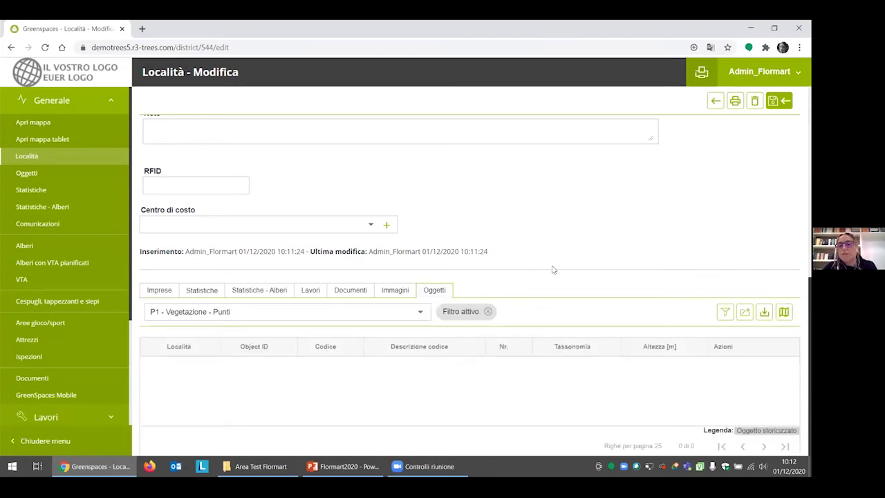
left_click(420, 314)
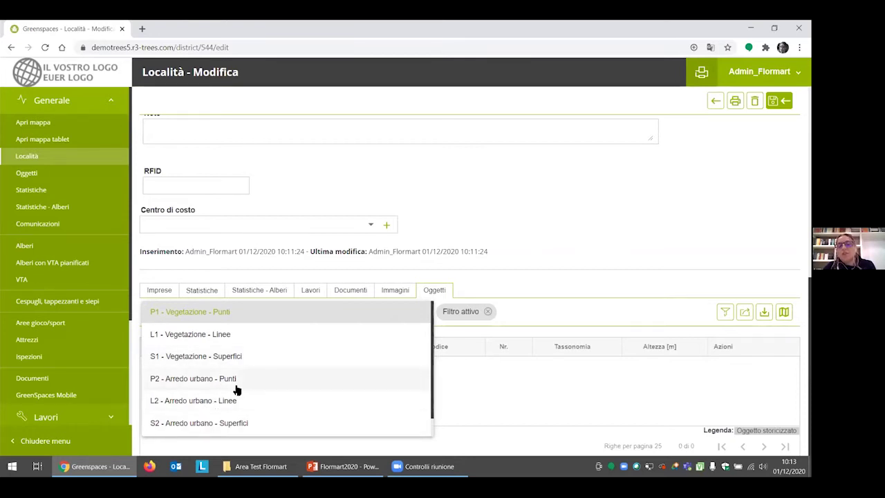
scroll(260, 385, "down", 1)
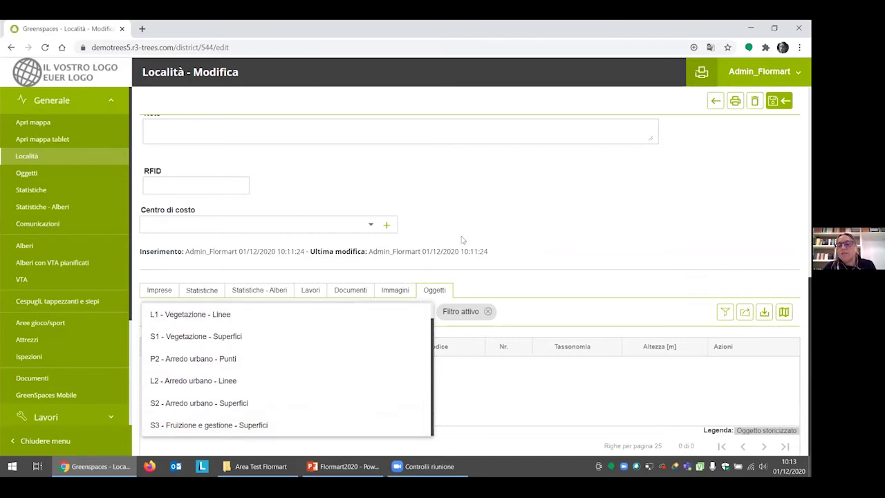
left_click(534, 222)
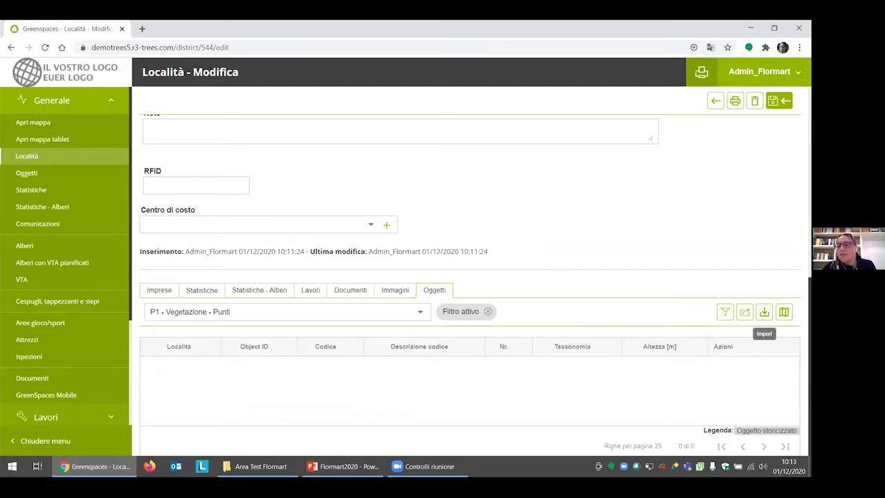
Open the import dialog for the locality's objects.
left_click(763, 312)
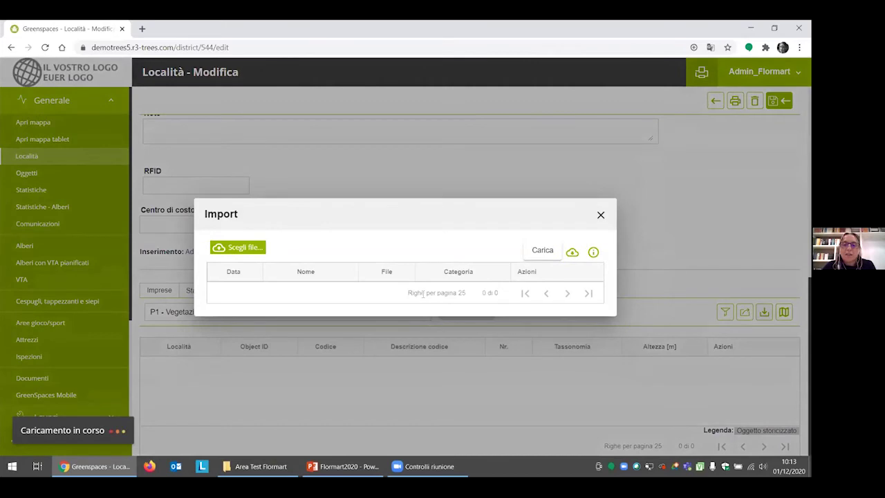
double_click(437, 220)
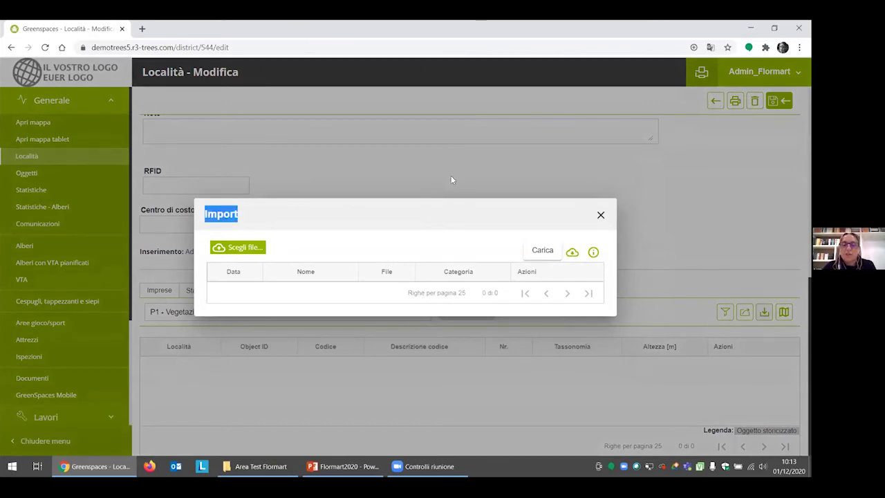
left_click(448, 169)
left_click(763, 312)
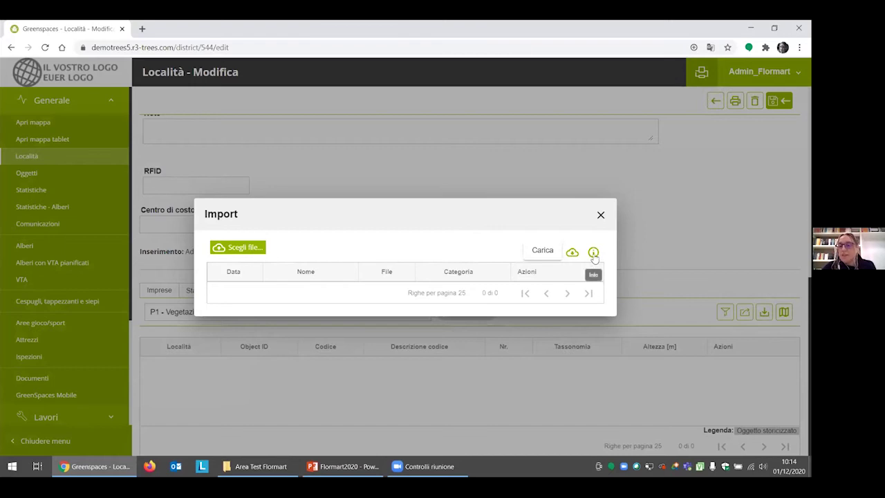
Read the import instructions on data structure, adding, modifying, replacing and archiving objects, and close them.
left_click(593, 253)
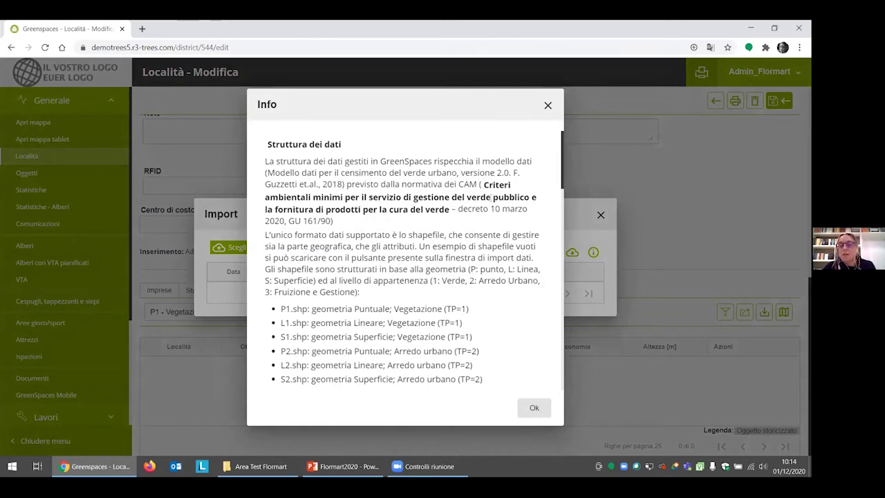
scroll(404, 245, "down", 3)
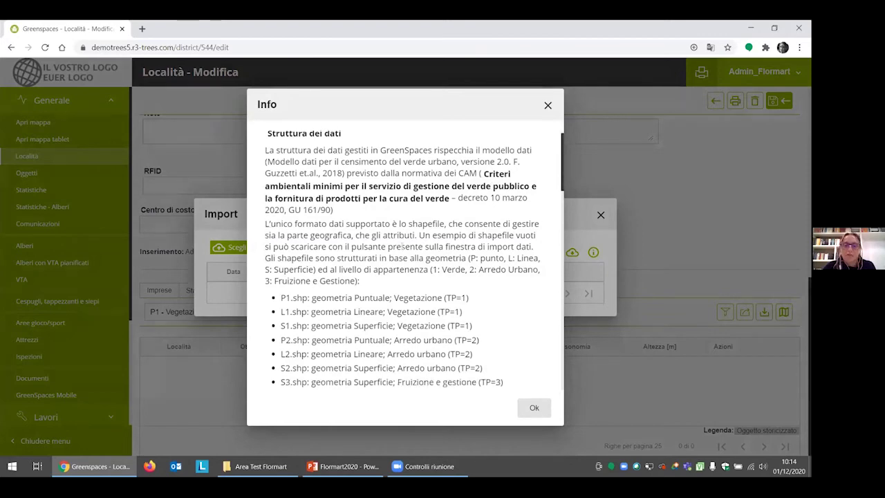
scroll(402, 244, "down", 3)
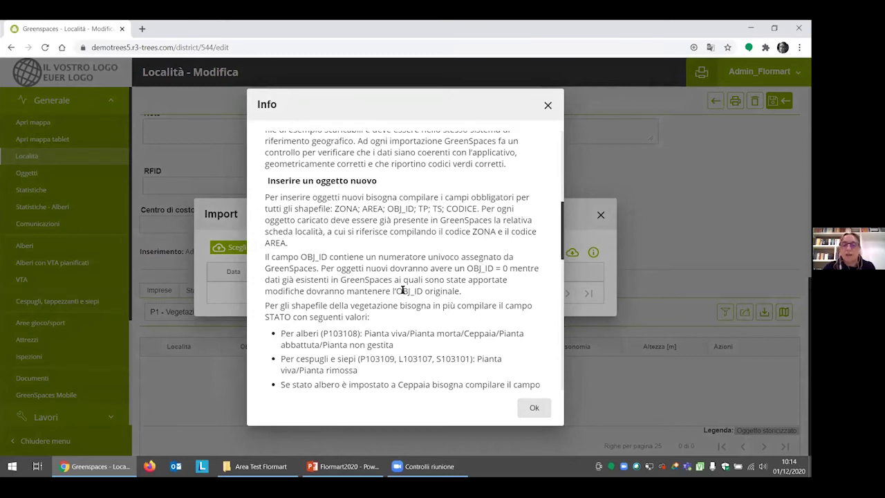
scroll(402, 290, "down", 6)
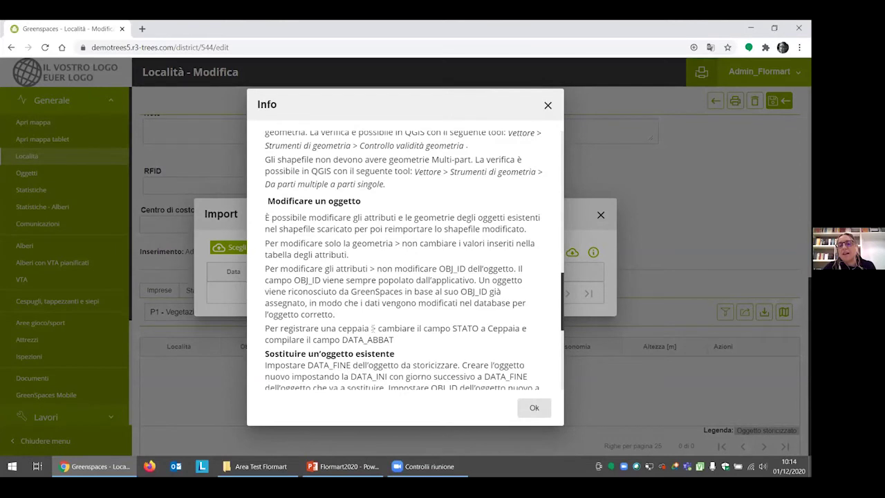
scroll(372, 329, "down", 2)
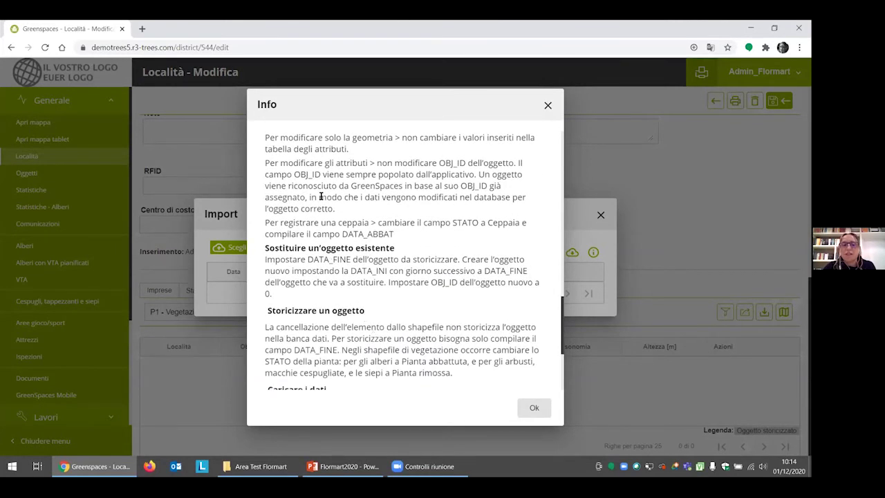
scroll(304, 335, "down", 1)
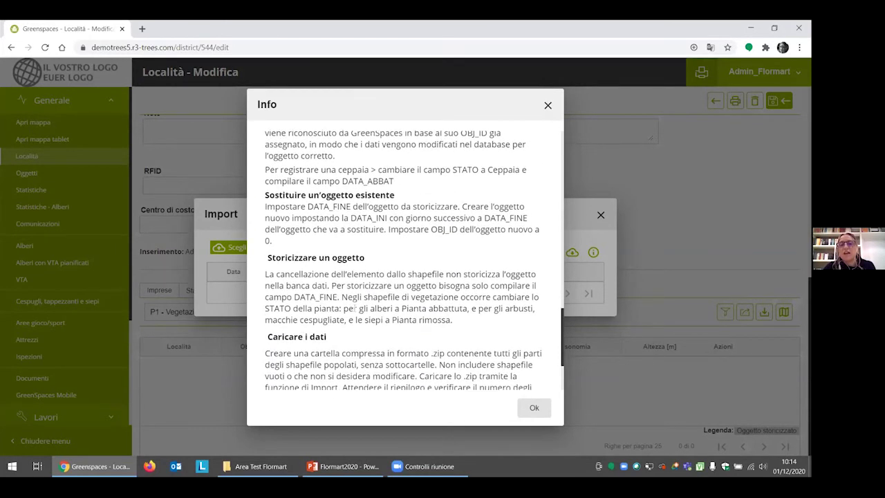
left_click(548, 107)
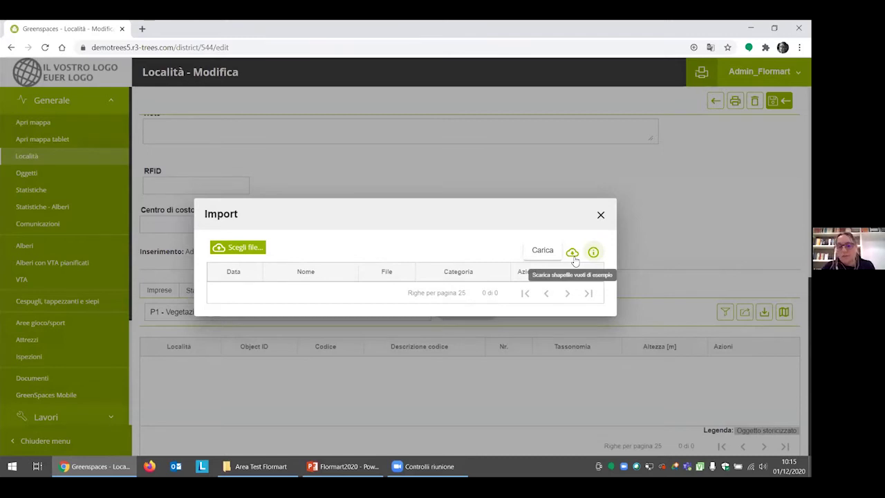
Switch to the Area Test Flormart folder in File Explorer and look through the empty shapefiles in shp template.
left_click(263, 466)
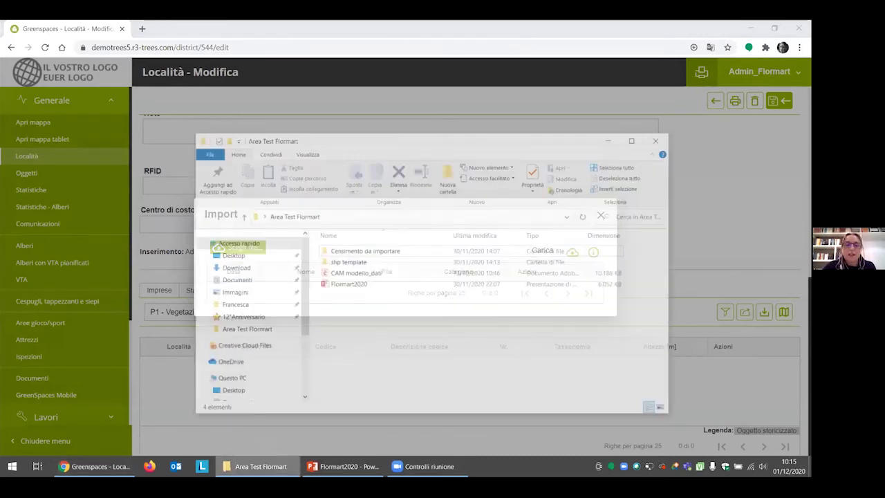
mouse_move(361, 242)
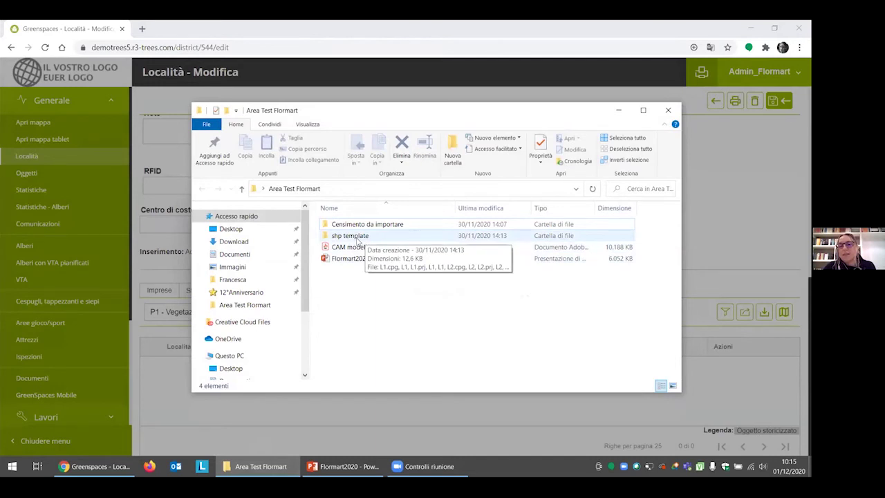
double_click(358, 238)
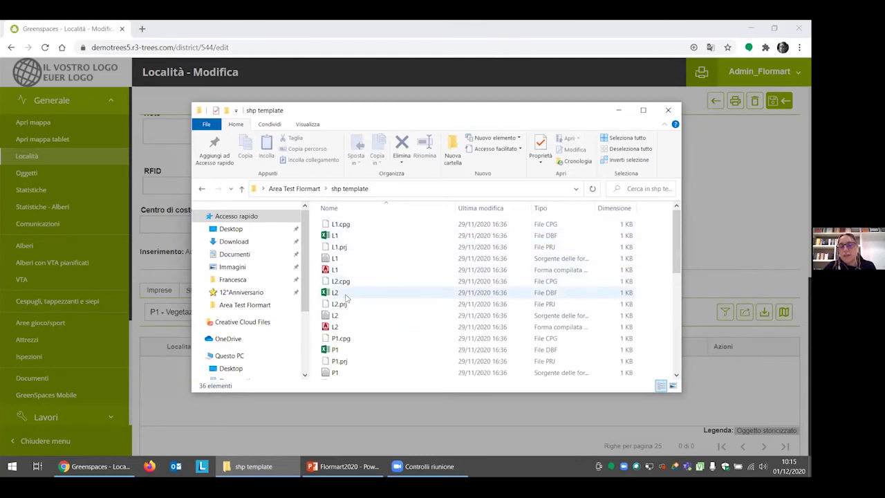
scroll(347, 318, "down", 3)
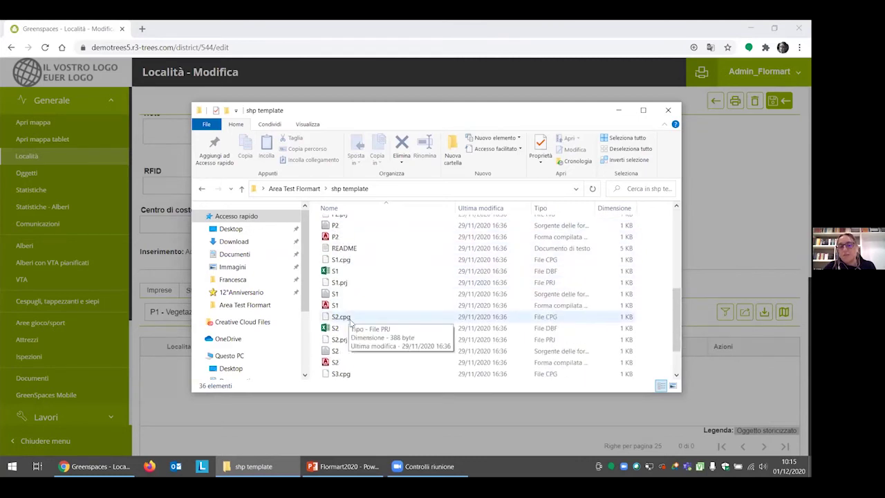
scroll(352, 316, "up", 3)
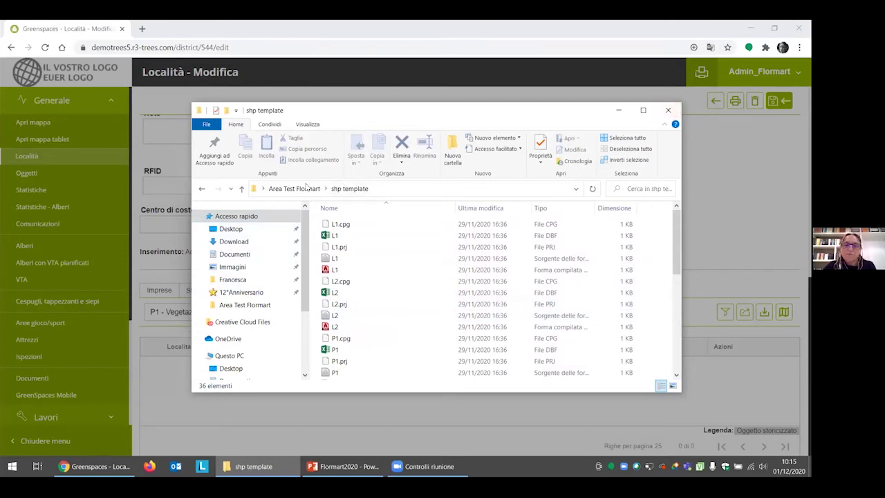
left_click(201, 190)
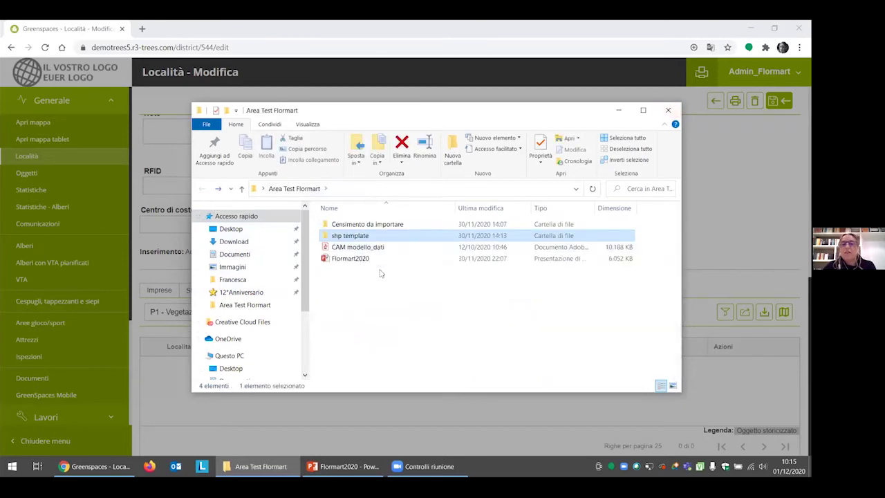
Examine the L1 shapefile component files in Censimento da importare > 50.002, and close the folder window.
double_click(358, 228)
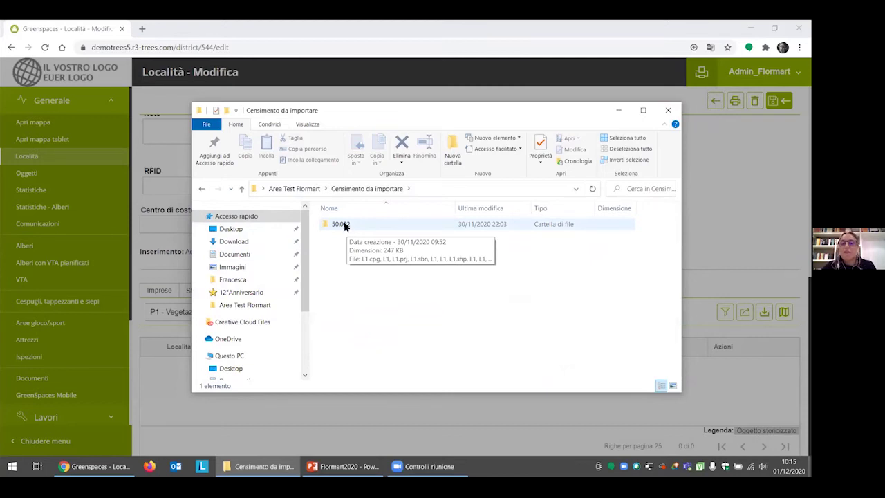
double_click(340, 224)
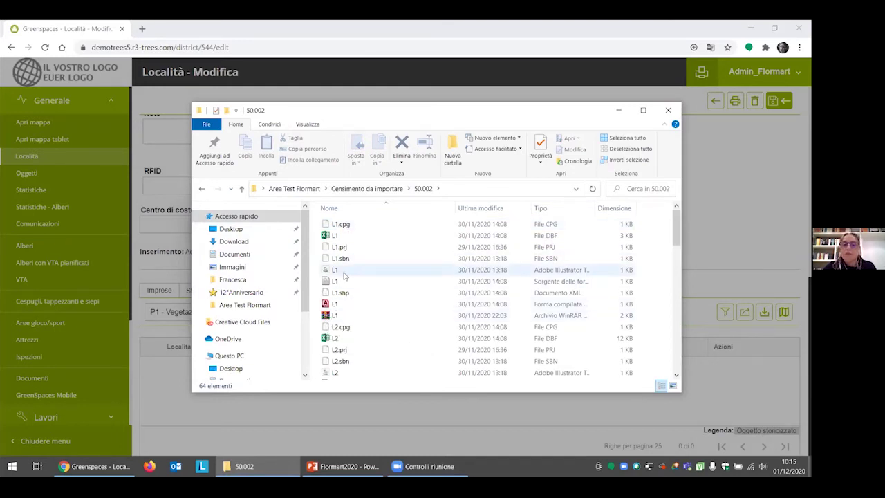
left_click(351, 226)
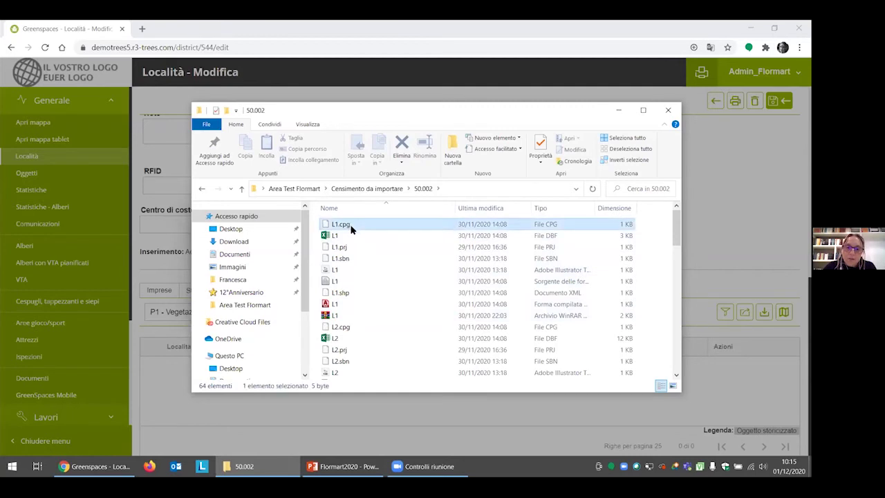
left_click(334, 307, "shift")
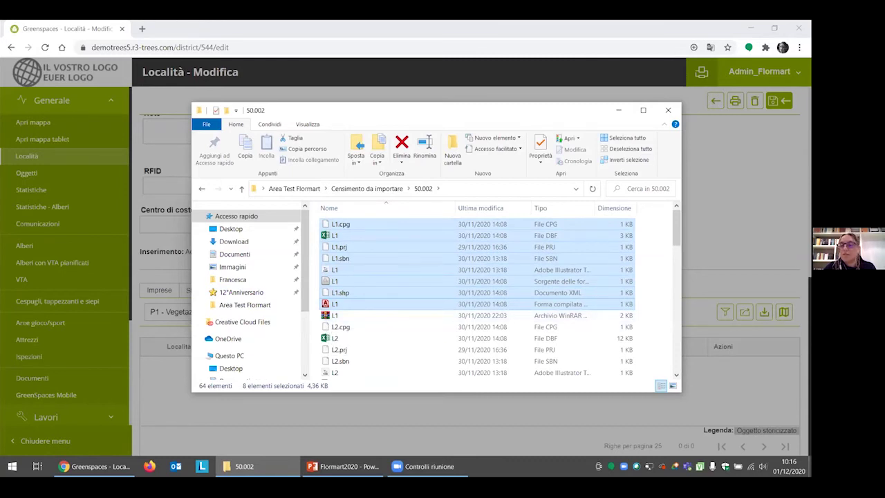
left_click(668, 111)
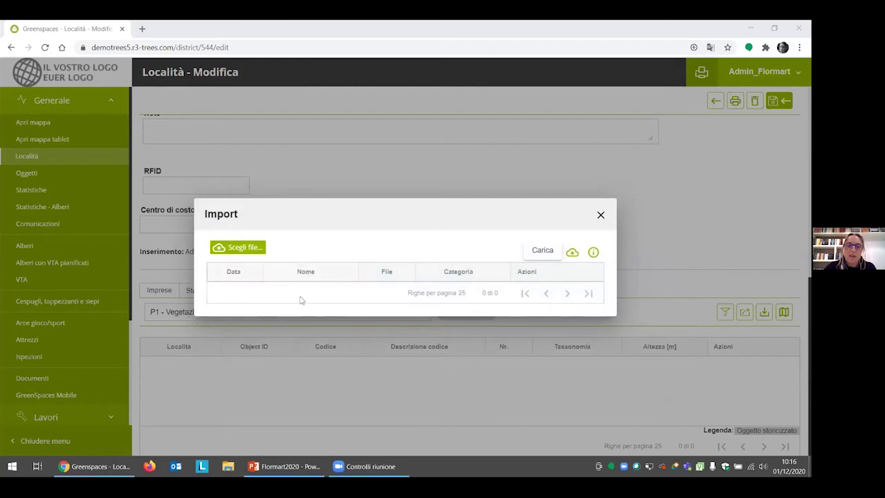
Choose the S3 zip archive from Desktop > Area Test Flormart > Censimento da importare > 50.002 as the import file.
left_click(244, 248)
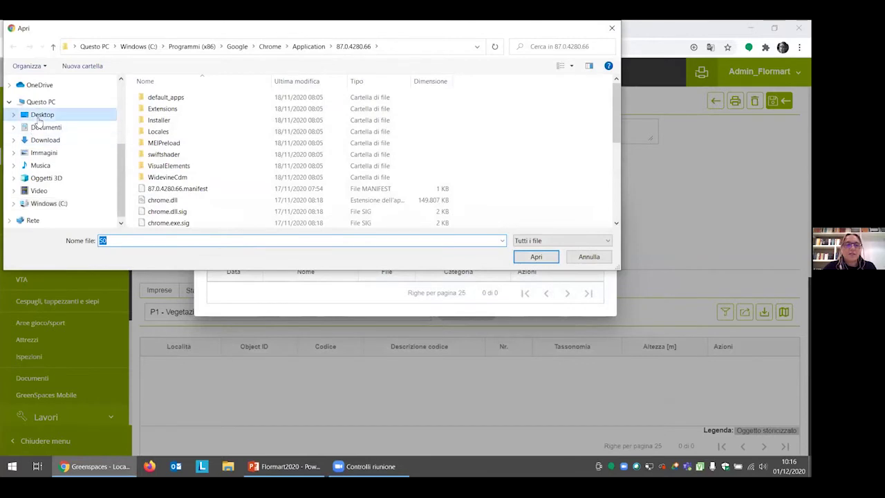
left_click(40, 117)
double_click(164, 107)
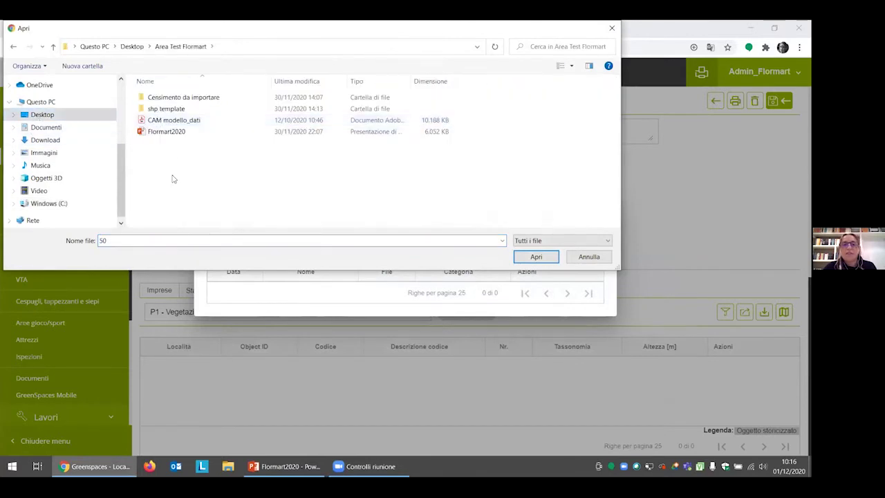
double_click(192, 102)
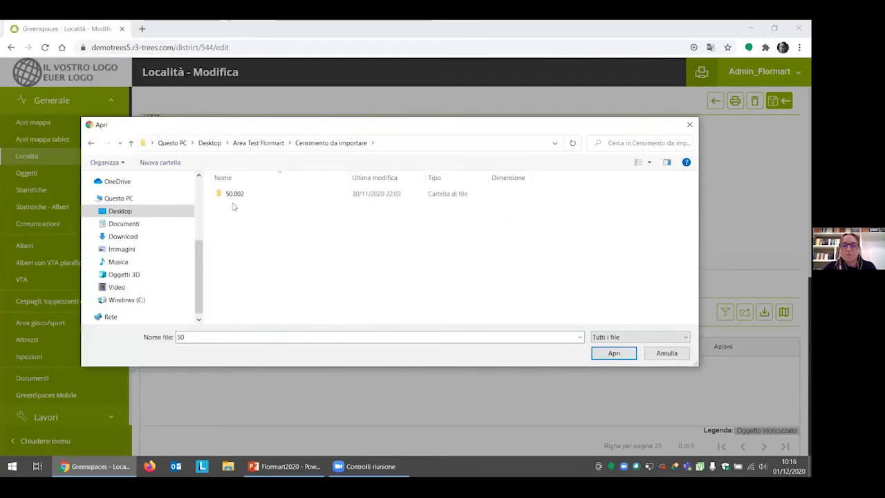
double_click(235, 195)
scroll(242, 246, "down", 10)
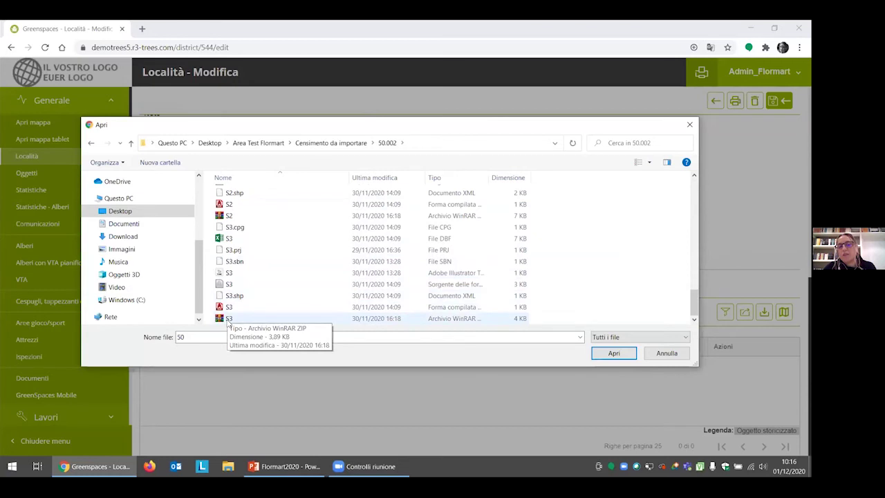
left_click(229, 319)
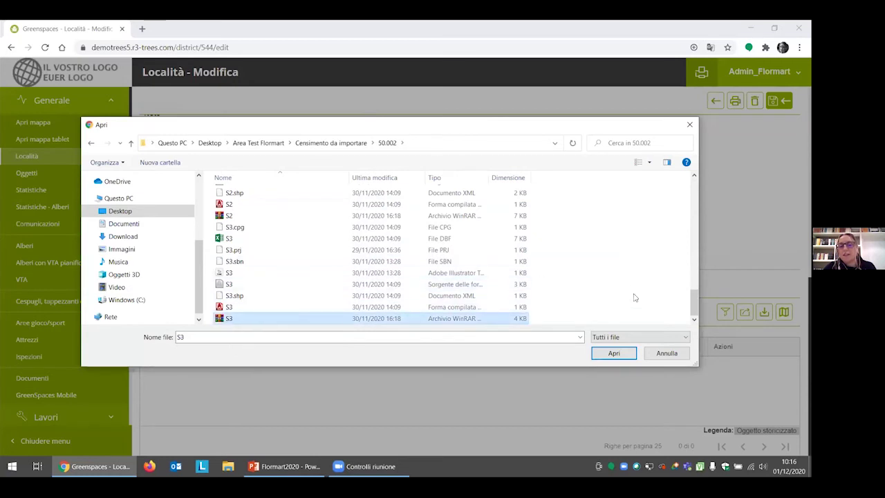
left_click(612, 354)
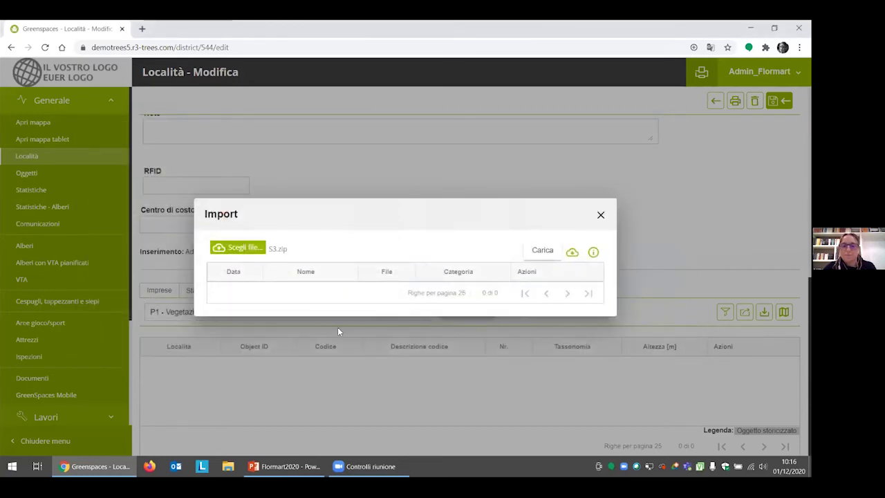
Upload S3.zip and apply the import of its s3 layer objects.
left_click(543, 251)
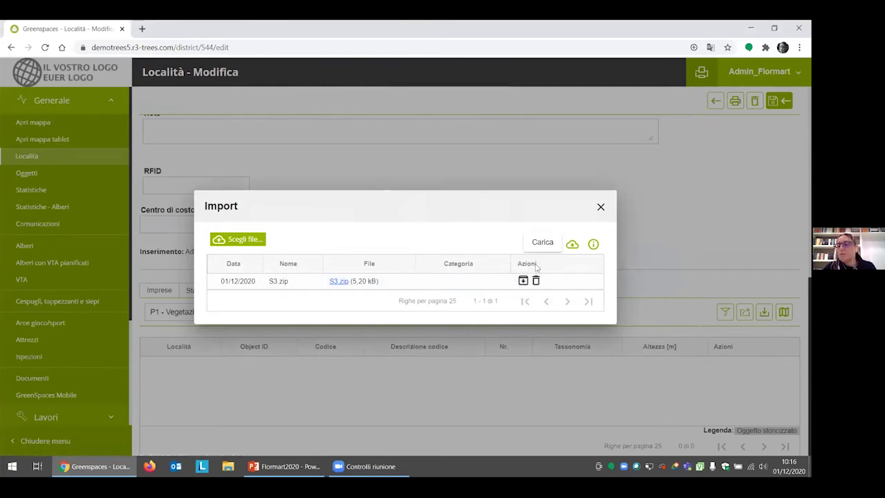
left_click(523, 286)
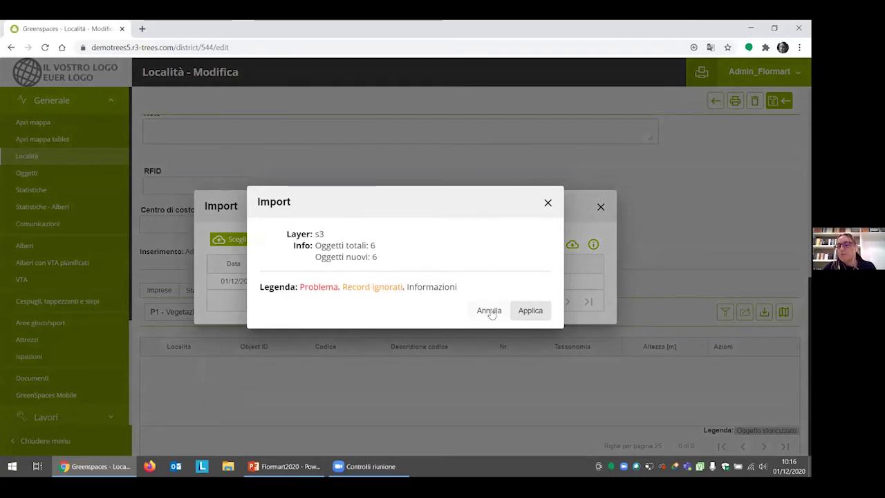
left_click(529, 313)
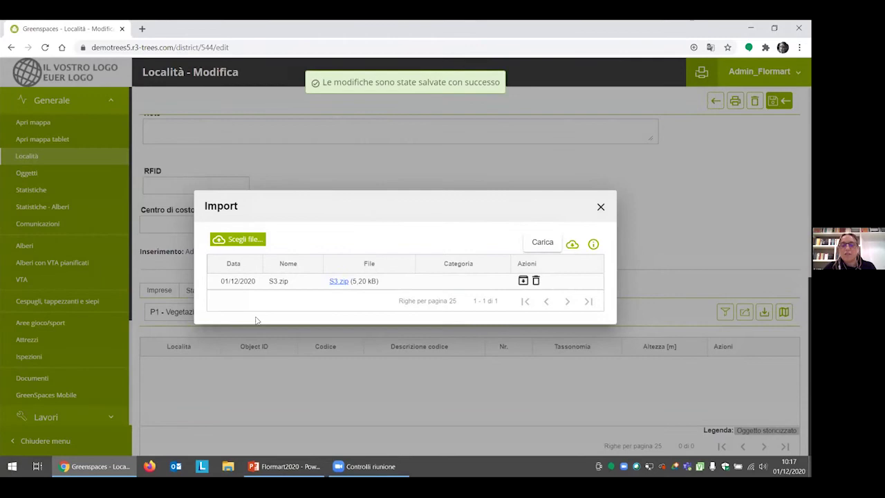
Choose the S2 zip archive from the 50.002 folder and upload it to the import list.
left_click(247, 242)
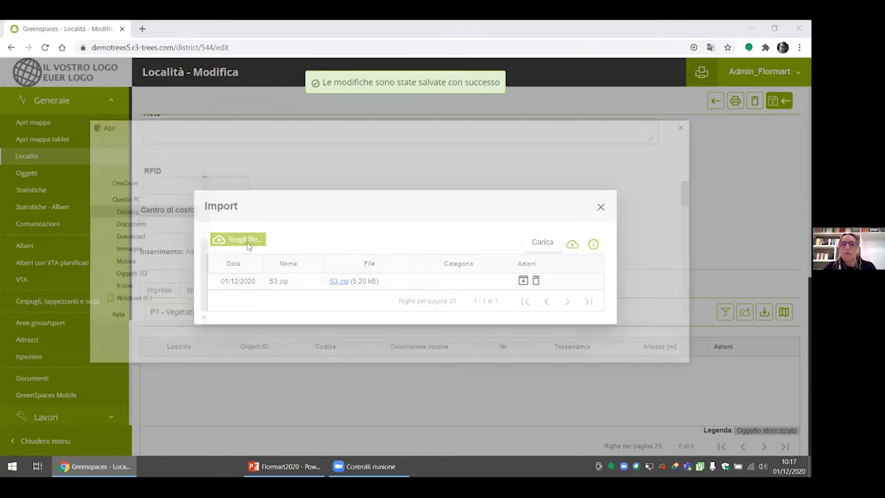
scroll(533, 246, "down", 4)
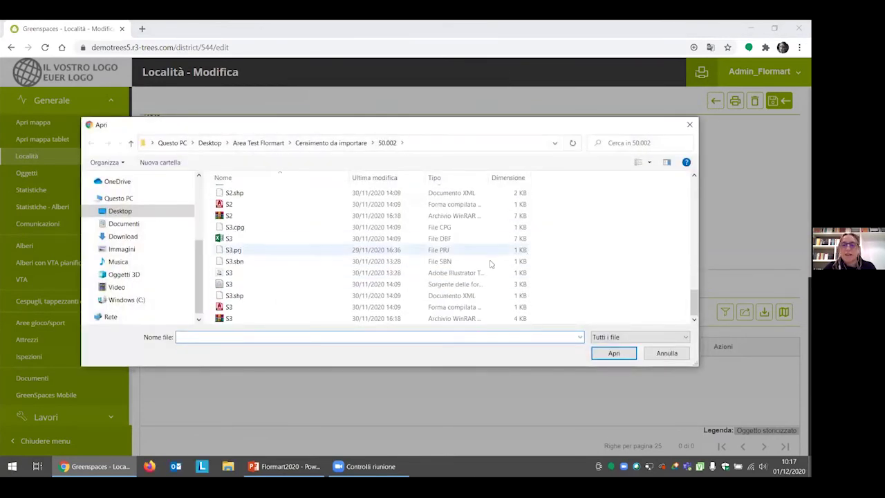
left_click(238, 218)
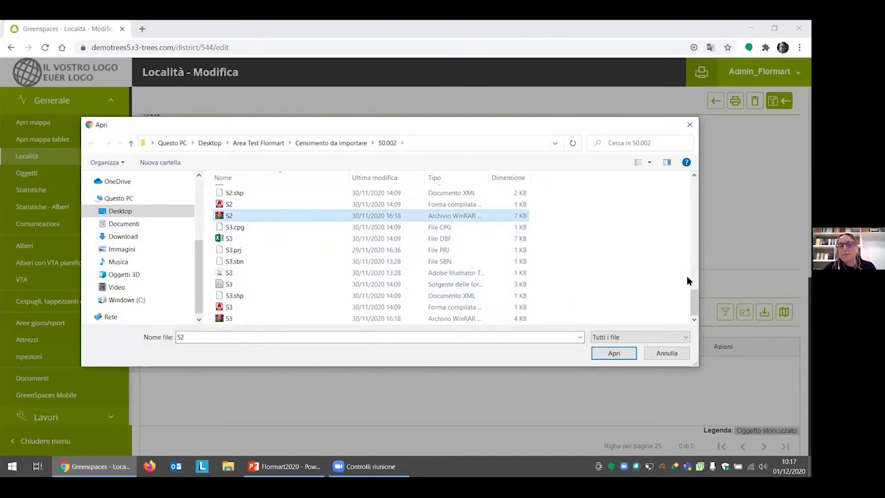
left_click(613, 354)
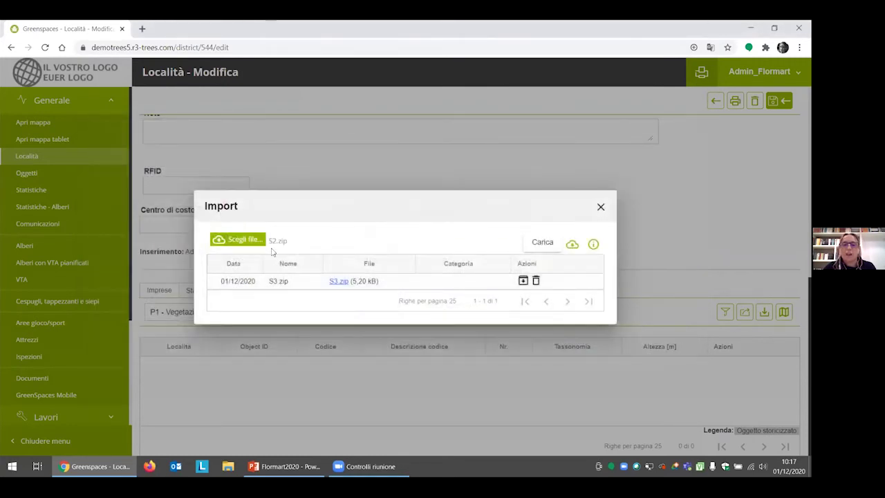
left_click(539, 243)
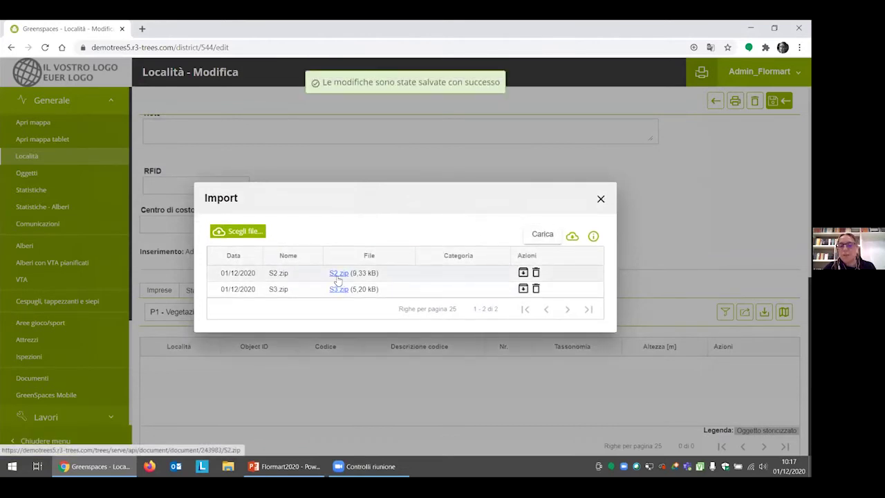
Import the s2 layer objects from the uploaded S2.zip and apply the import.
left_click(522, 273)
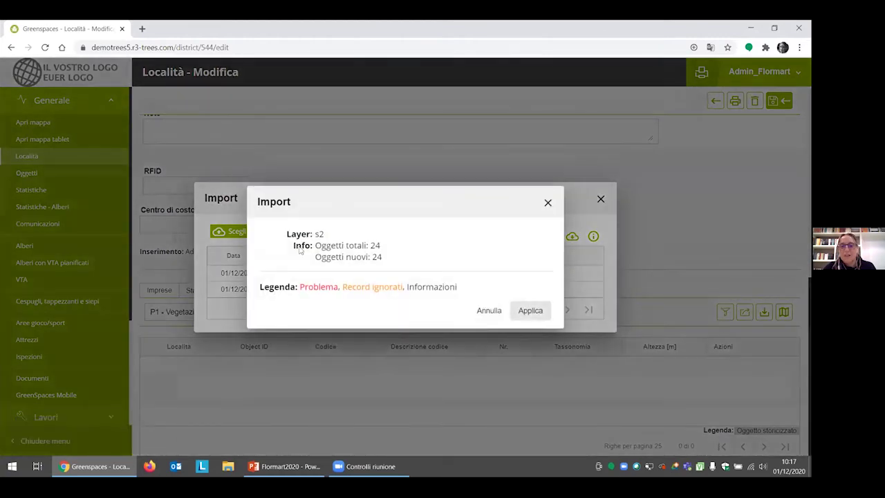
left_click(530, 311)
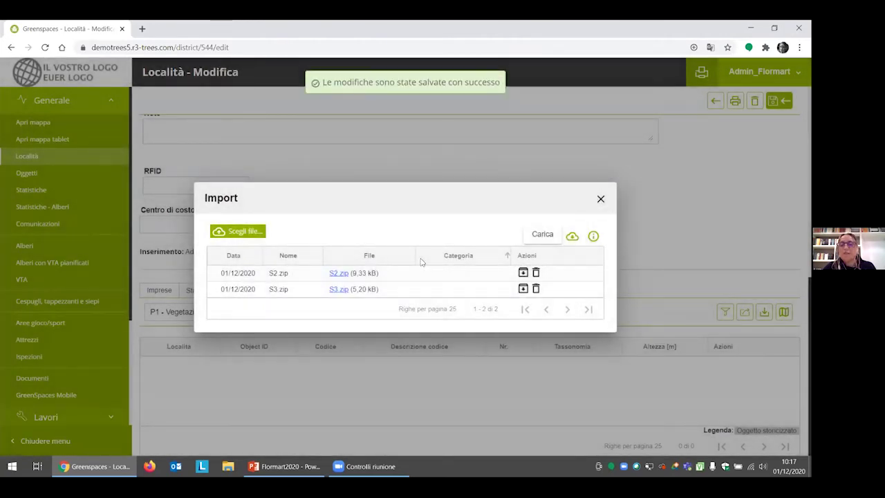
Upload the S1 zip archive from the 50.002 folder and apply the import of its s1 layer objects.
left_click(261, 235)
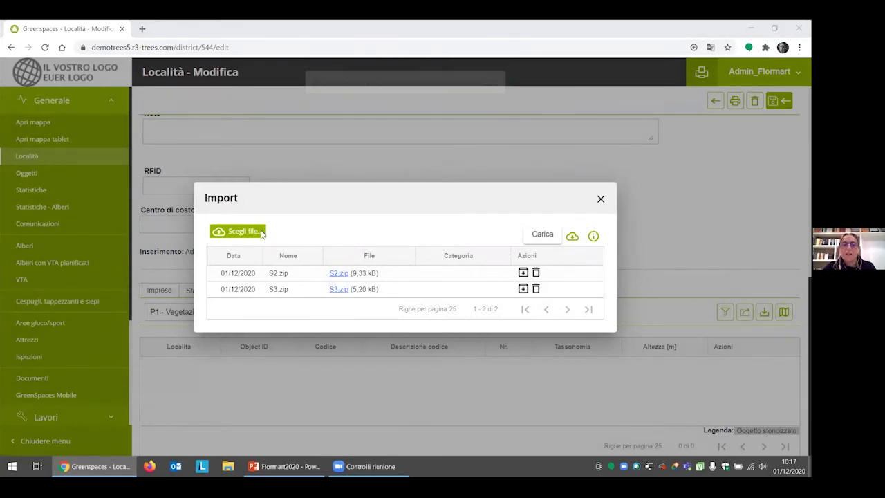
scroll(263, 284, "down", 8)
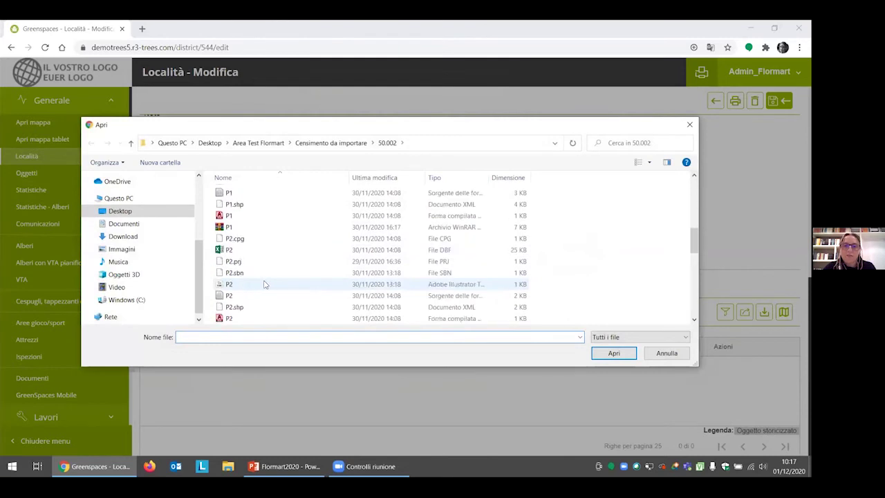
left_click(233, 307)
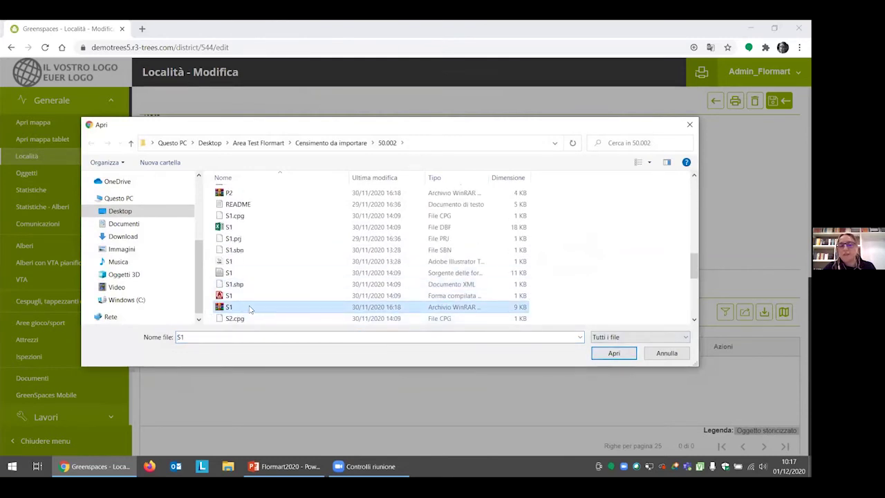
left_click(614, 353)
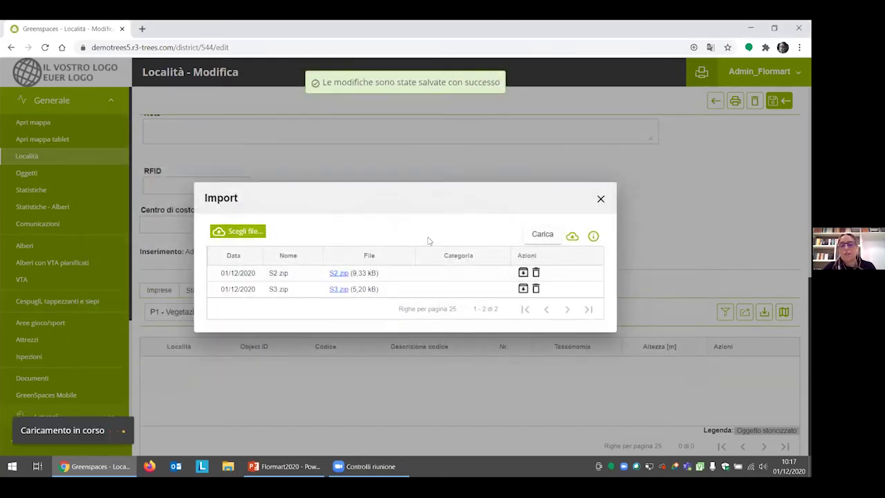
left_click(523, 266)
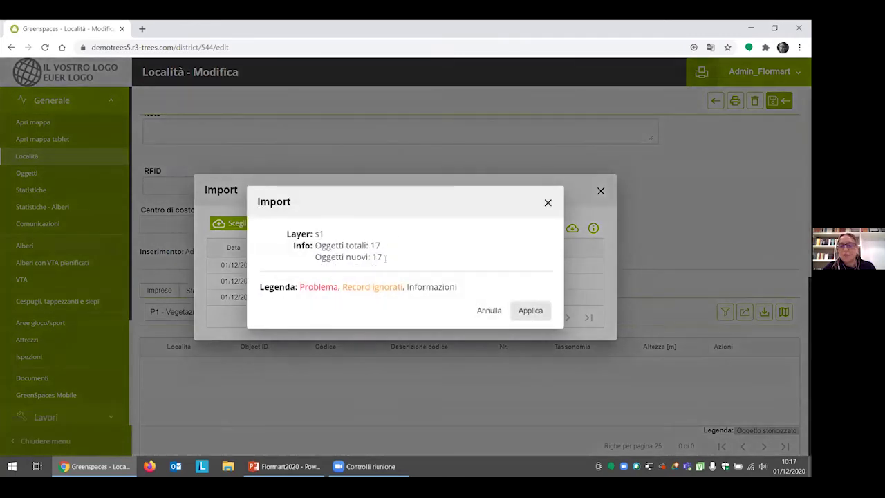
left_click(550, 310)
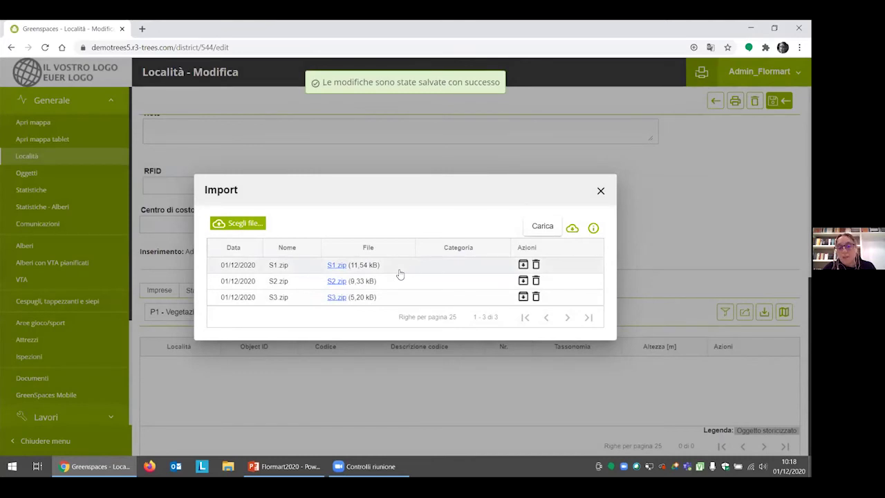
Upload the L2 zip archive from the 50.002 folder and apply the import of its l2 layer objects.
left_click(242, 225)
scroll(238, 257, "down", 4)
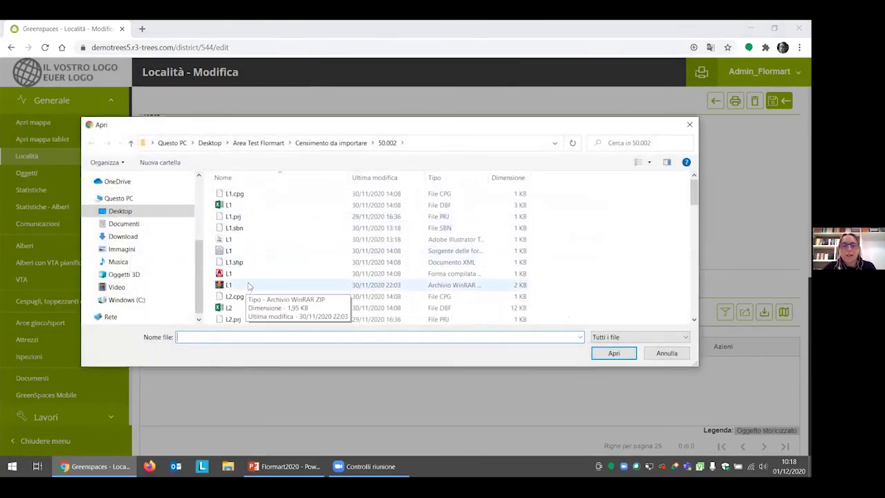
left_click(238, 263)
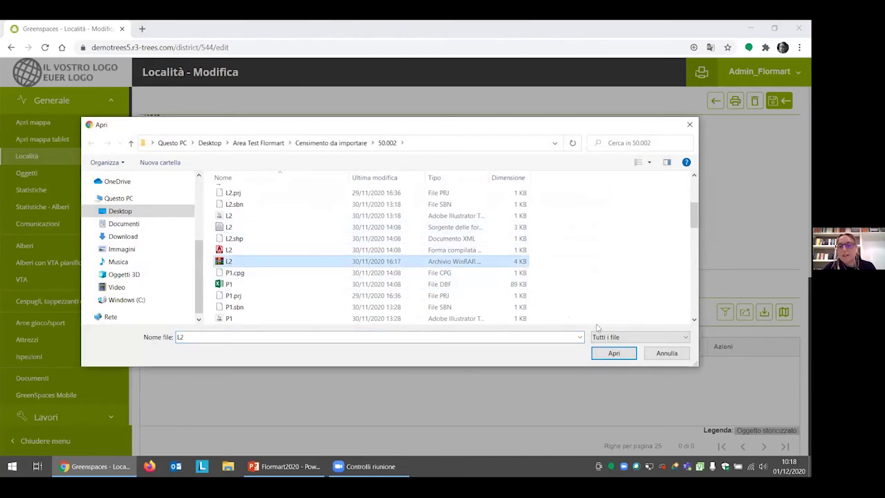
left_click(605, 354)
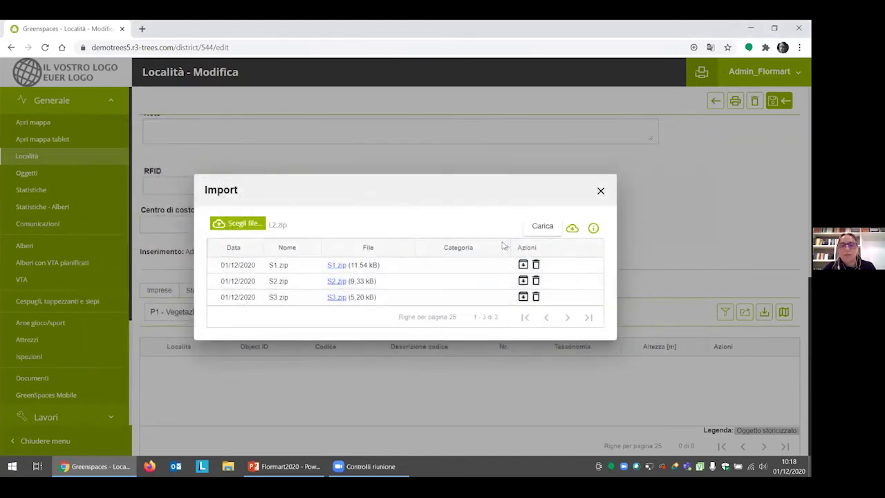
left_click(544, 228)
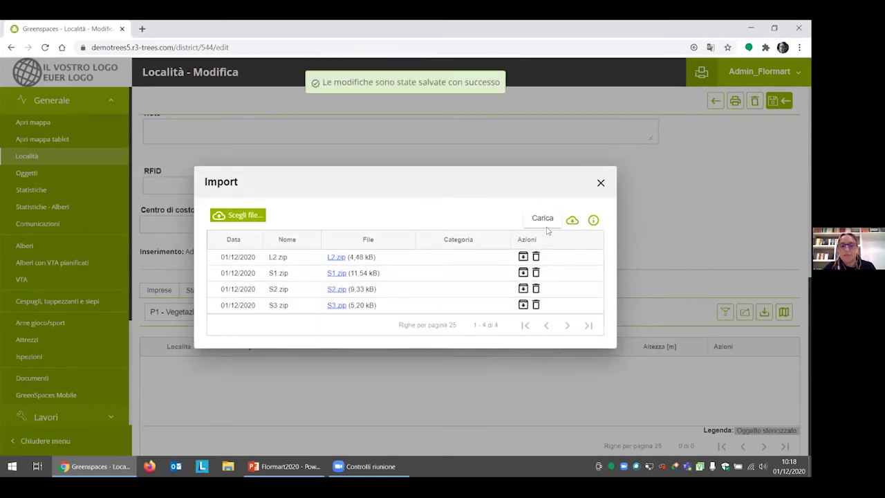
left_click(523, 256)
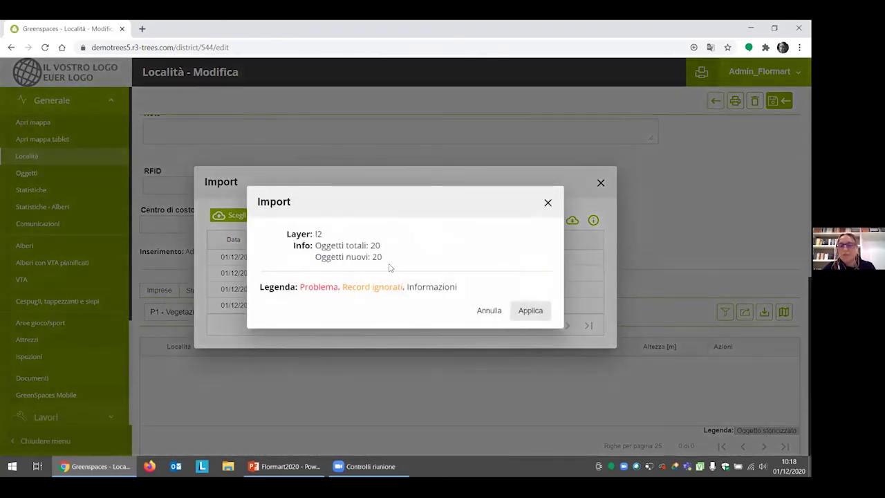
left_click(541, 311)
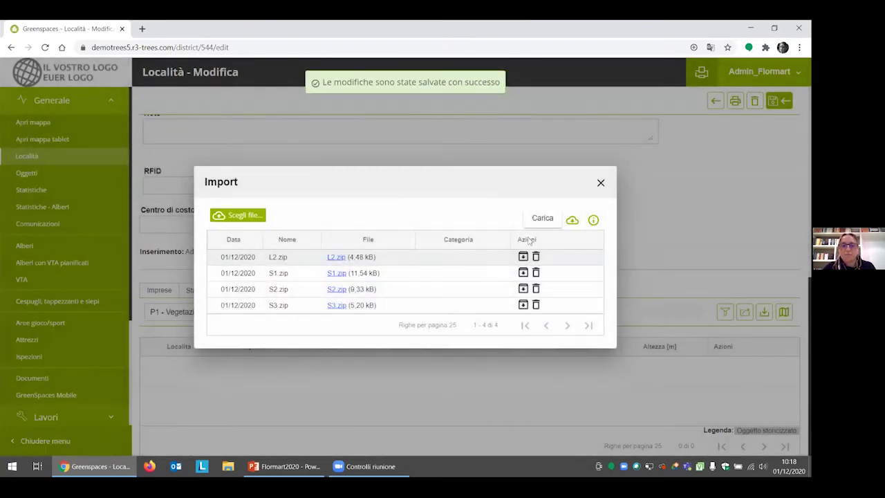
Upload the L1 zip archive from the 50.002 folder and apply the import of its l1 layer objects.
left_click(248, 216)
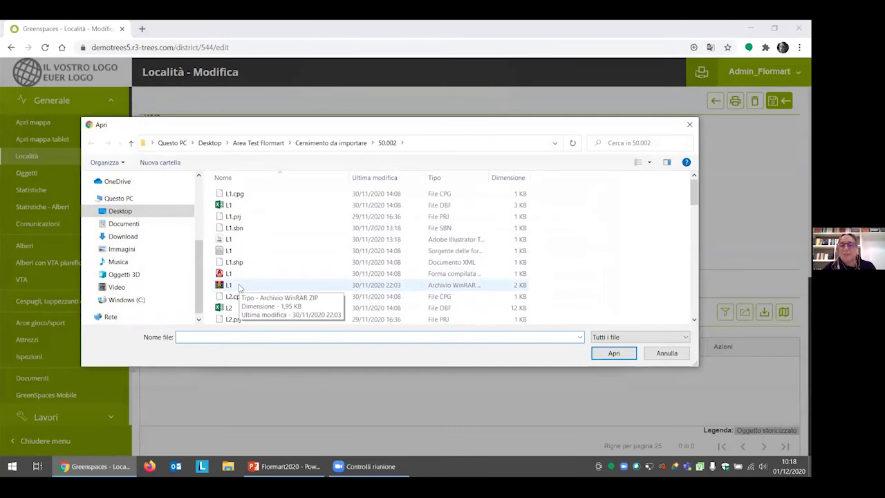
left_click(240, 285)
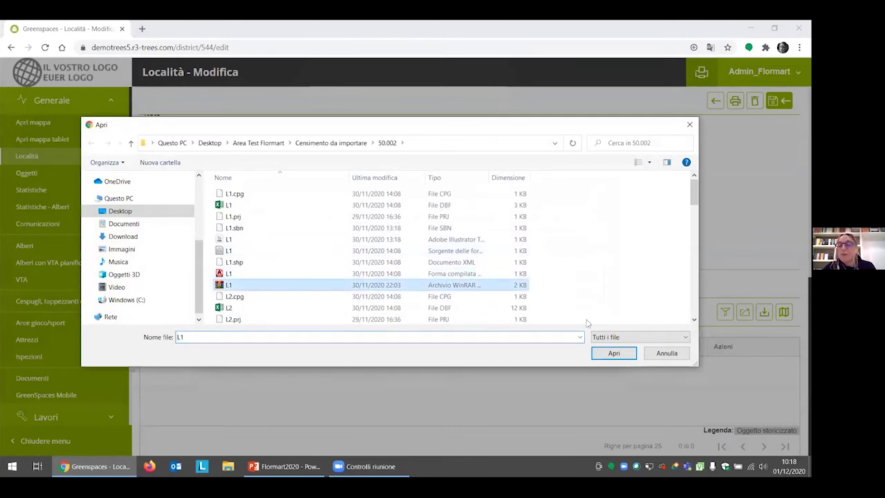
left_click(612, 353)
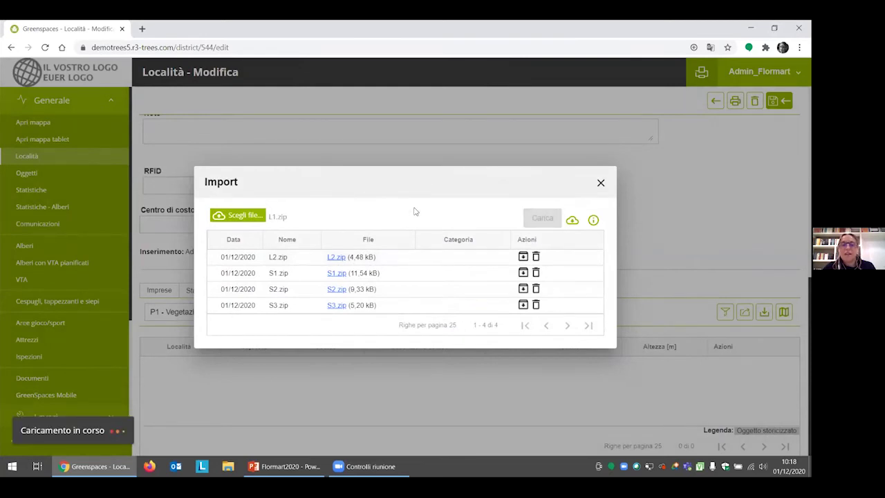
left_click(522, 248)
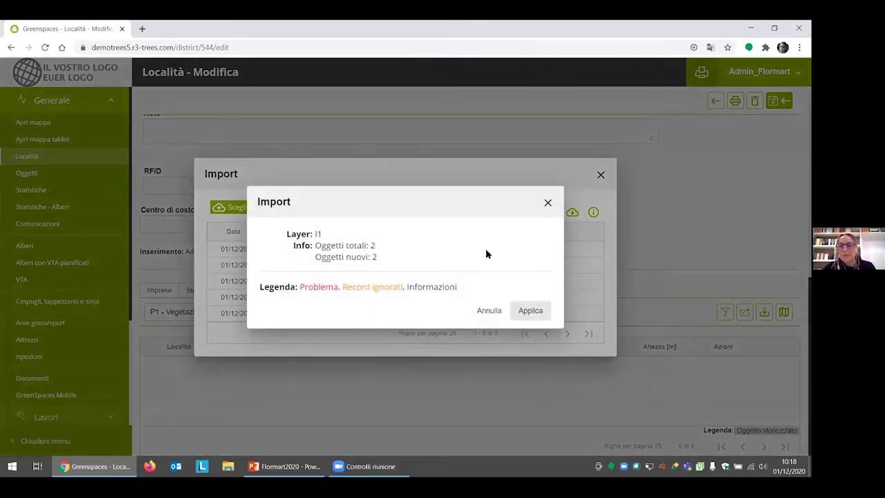
left_click(531, 311)
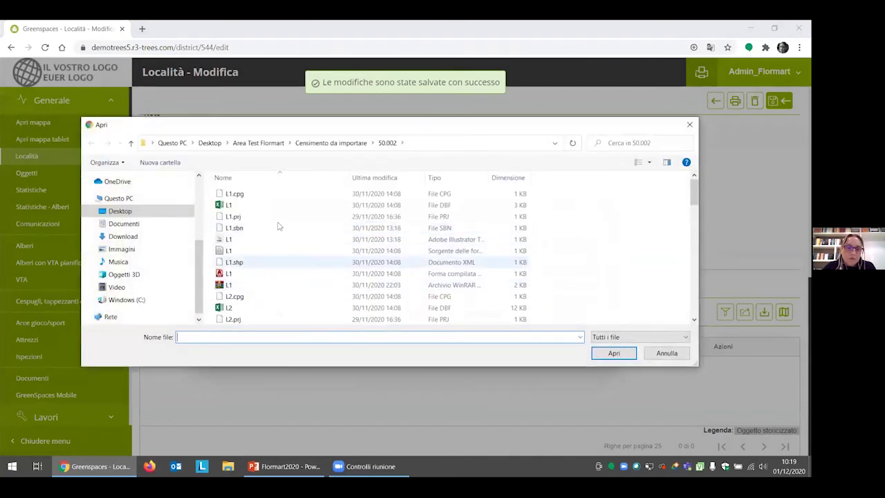
Upload the P2 zip archive from the 50.002 folder and apply the import of its p2 layer objects.
scroll(270, 249, "down", 8)
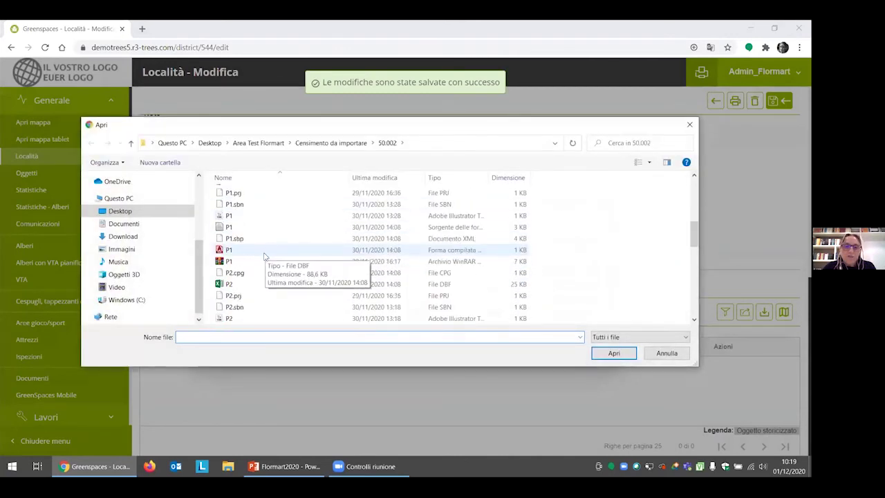
scroll(249, 277, "down", 1)
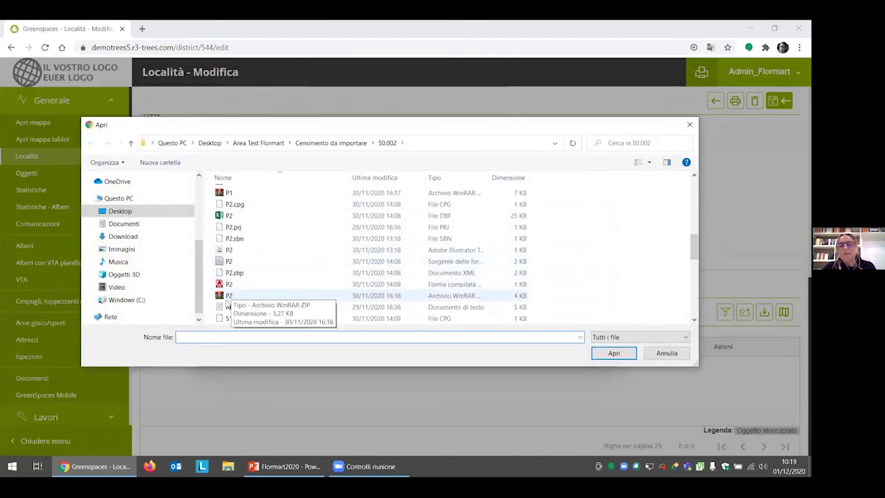
left_click(226, 299)
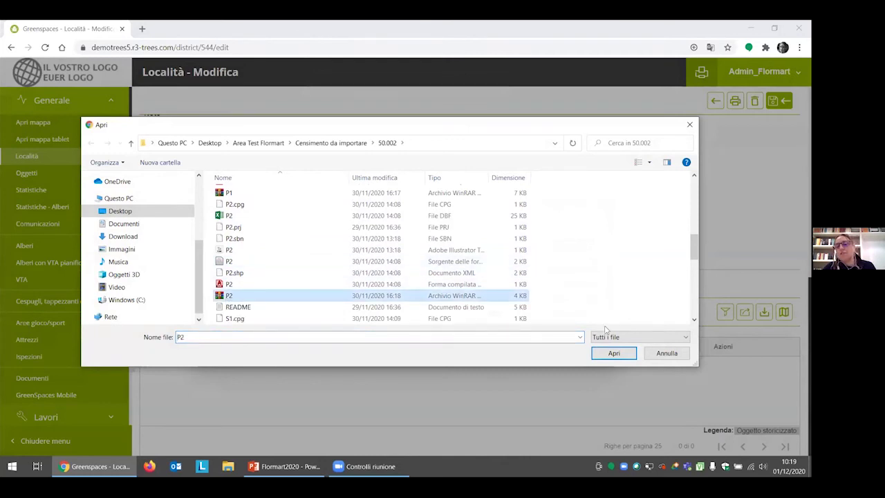
left_click(619, 356)
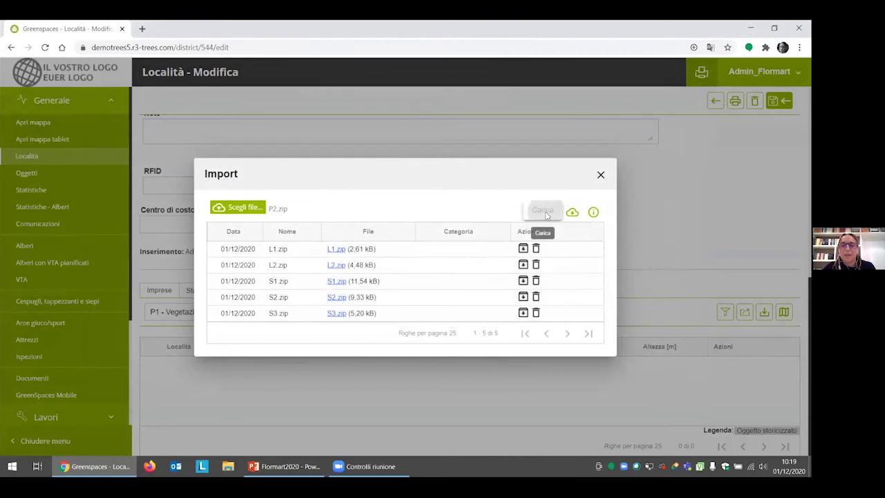
left_click(547, 215)
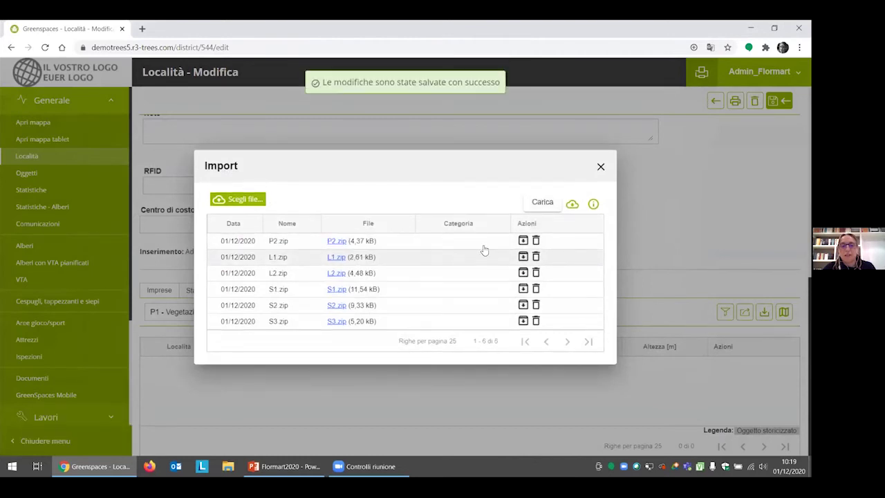
left_click(523, 241)
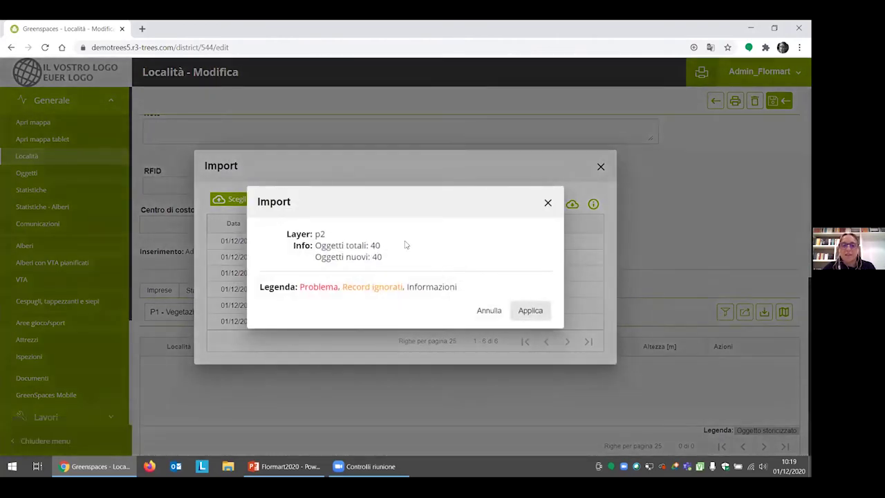
left_click(526, 312)
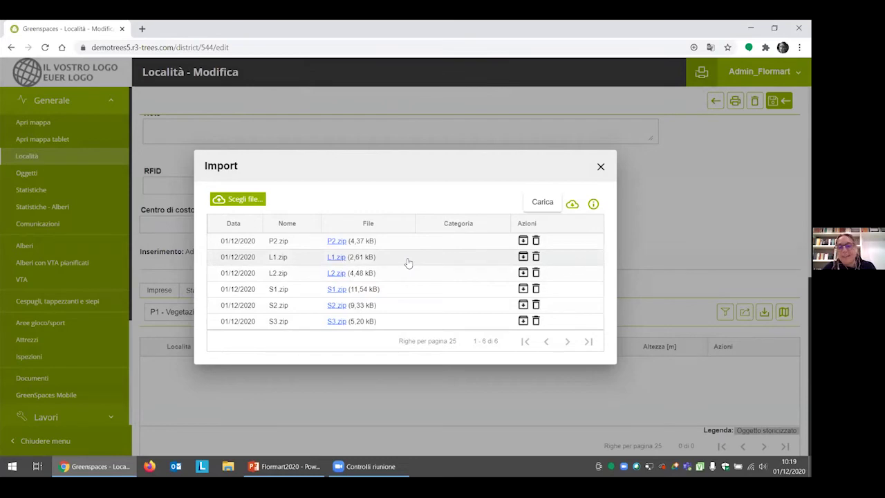
Upload the P1 zip archive from the 50.002 folder and apply the import of its p1 layer objects.
left_click(259, 201)
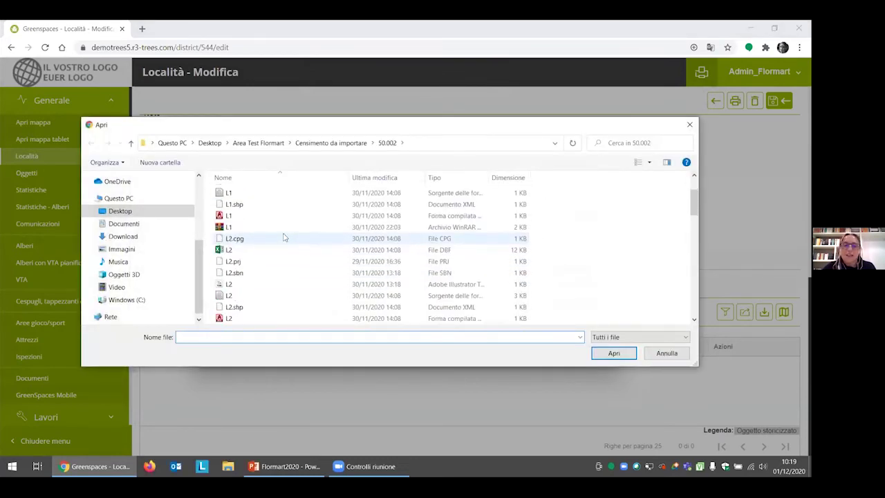
scroll(282, 238, "down", 6)
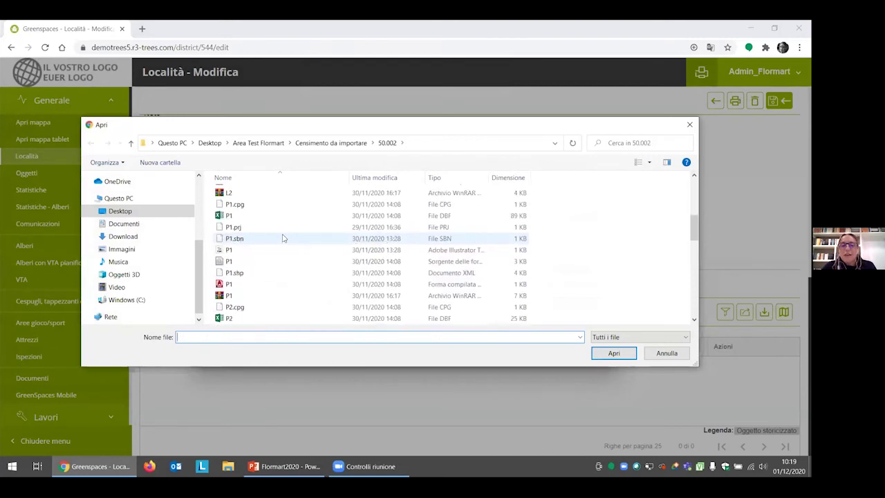
left_click(218, 296)
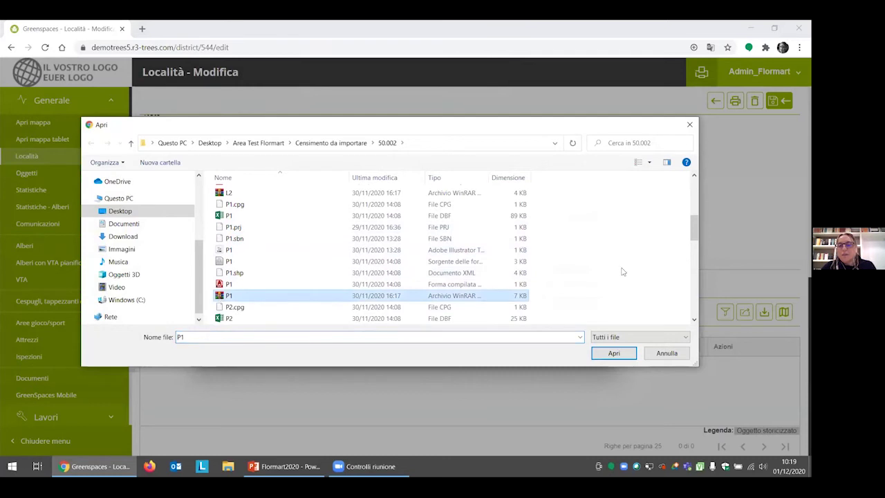
left_click(612, 354)
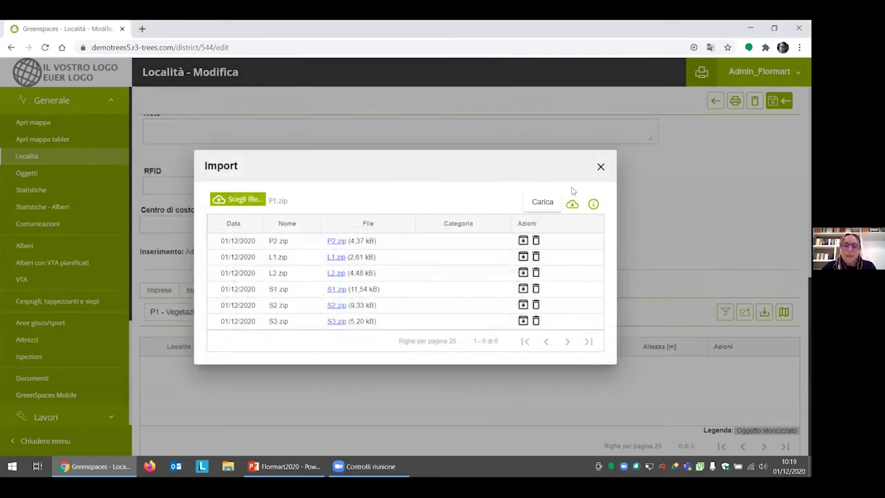
left_click(542, 201)
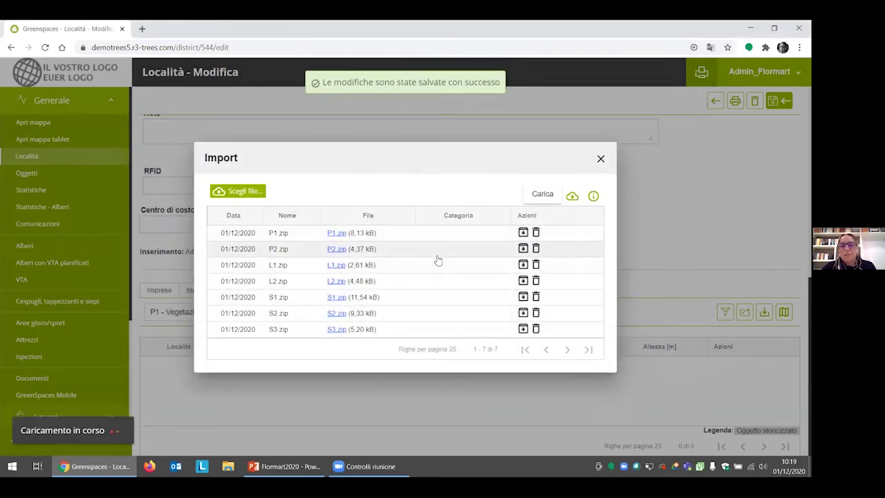
left_click(524, 233)
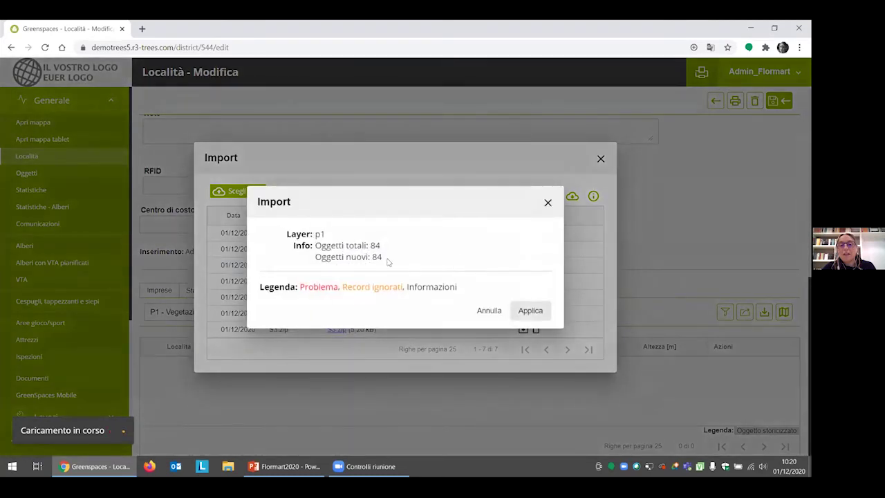
left_click(530, 311)
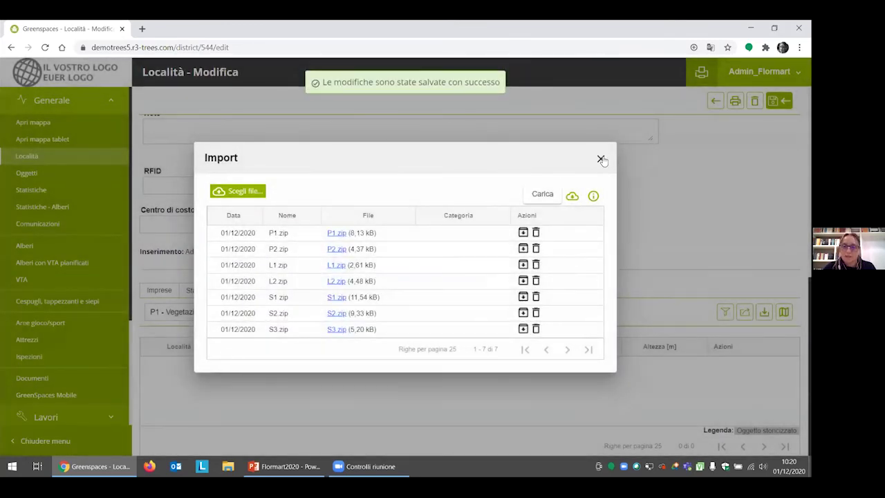
Close the import window and review the locality's statistics of imported objects by code and quantity.
left_click(600, 159)
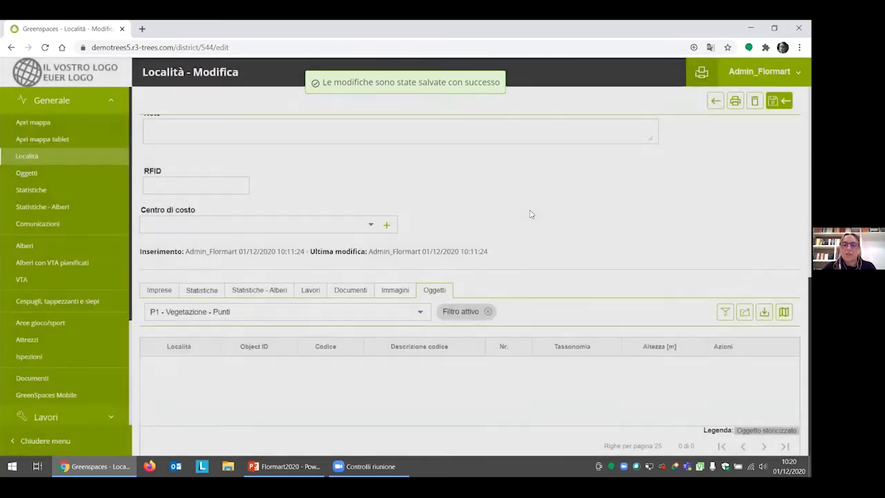
left_click(195, 292)
scroll(348, 194, "down", 3)
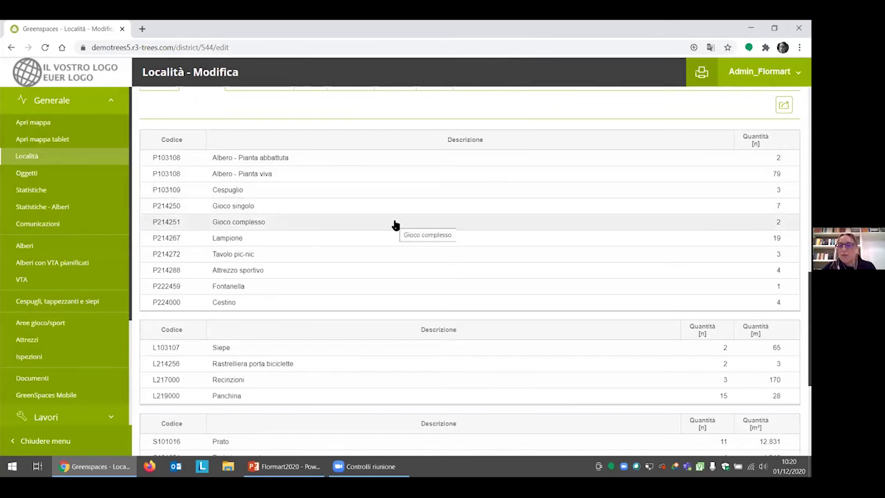
Examine the statistics tables of point, linear and surface objects for Giardino test, then return to the localities list.
scroll(327, 252, "up", 5)
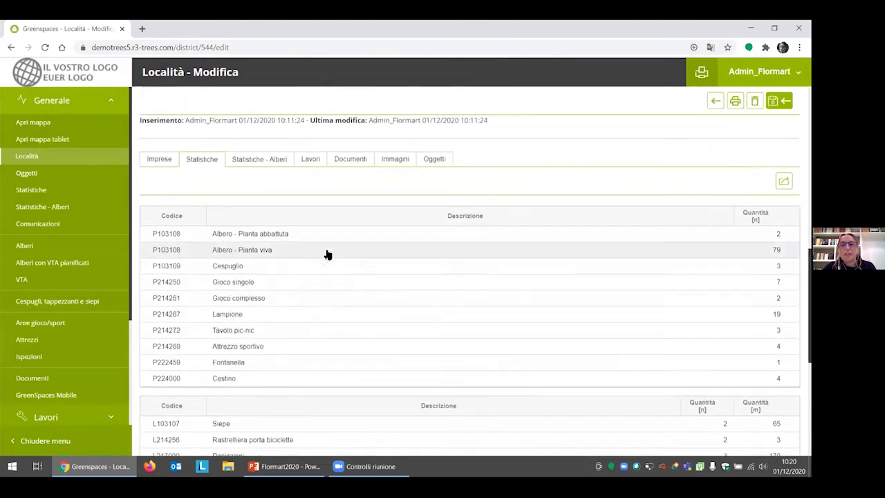
scroll(328, 250, "down", 2)
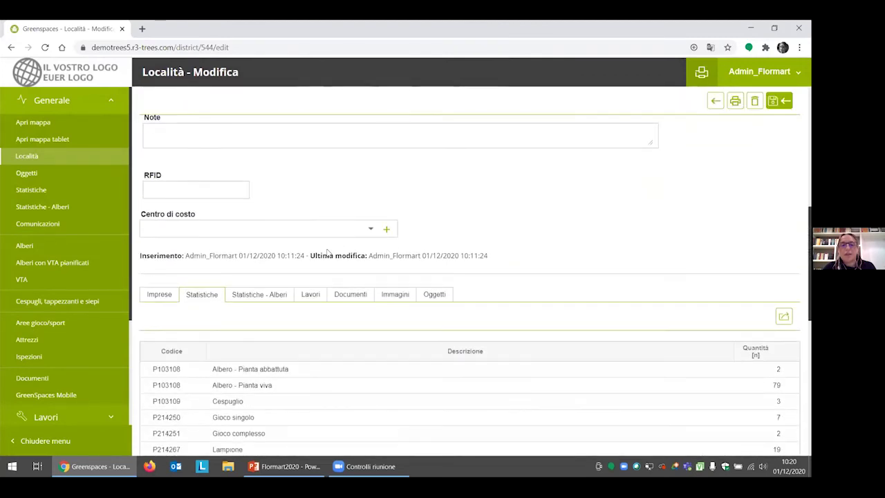
scroll(326, 252, "down", 3)
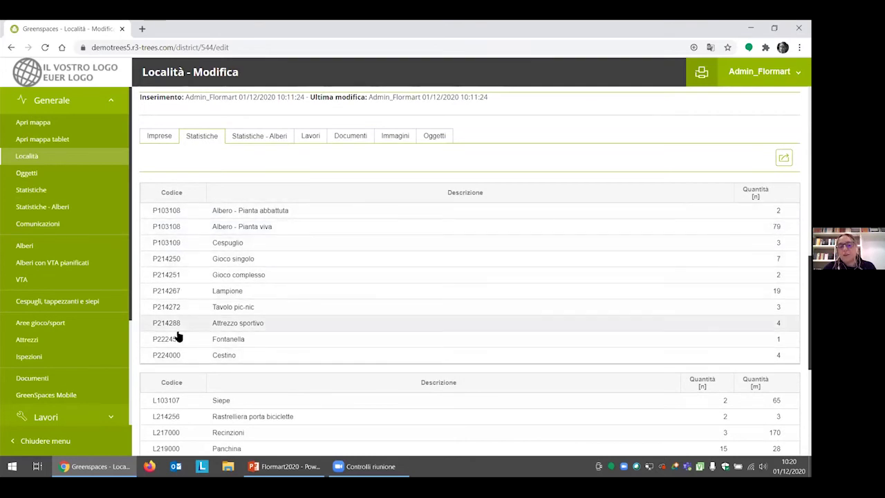
scroll(324, 256, "down", 1)
scroll(324, 255, "down", 3)
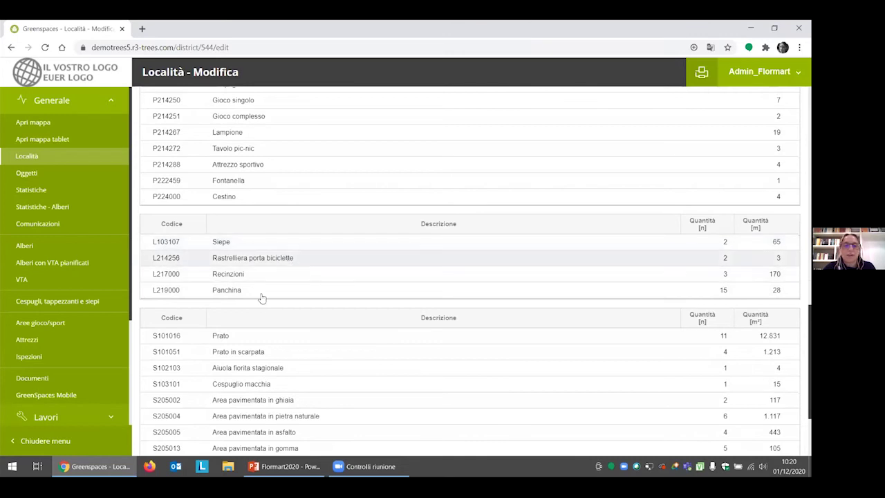
scroll(323, 337, "down", 1)
scroll(323, 337, "down", 2)
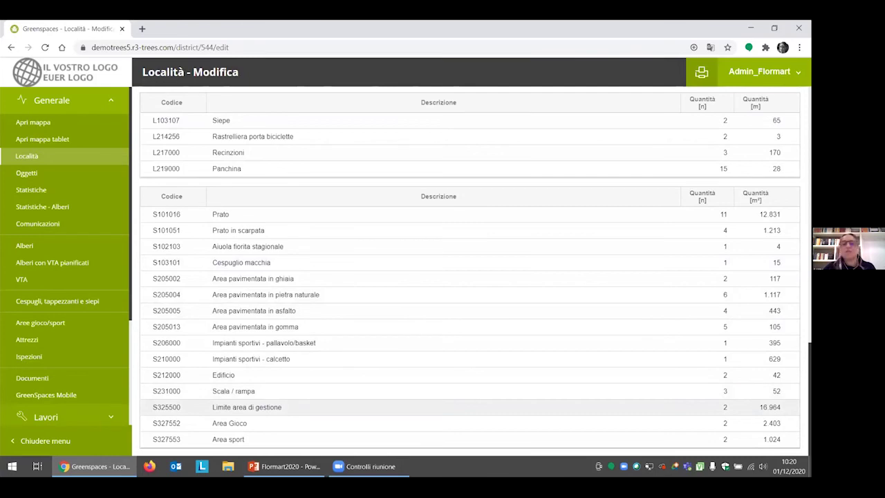
scroll(596, 262, "up", 8)
scroll(512, 259, "up", 5)
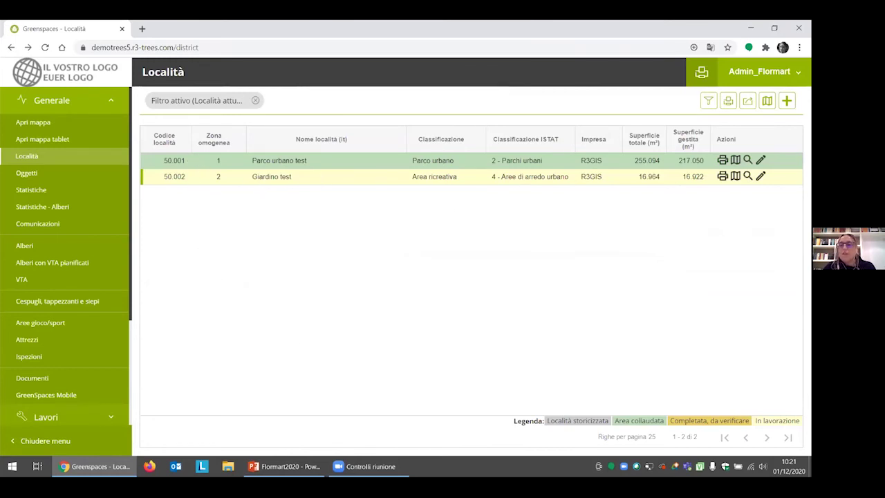
Show the locality Giardino test on the map in a maximized window and clear the selection highlight.
left_click(734, 177)
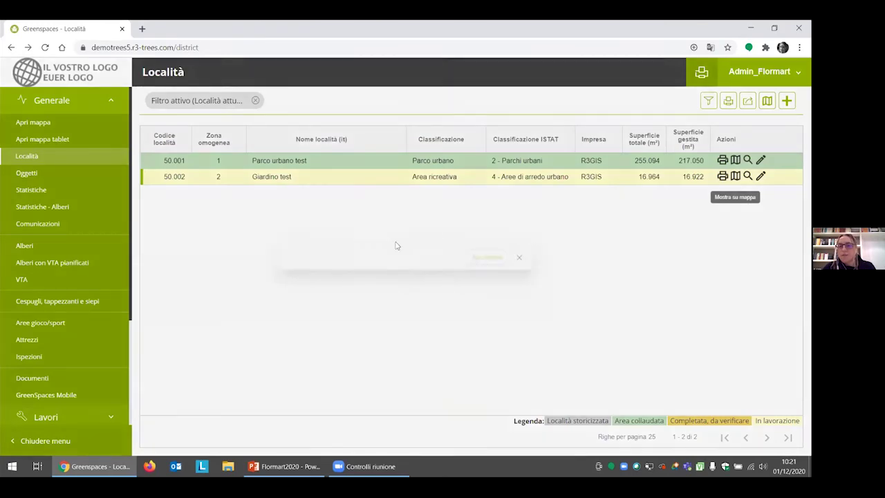
left_click(506, 179)
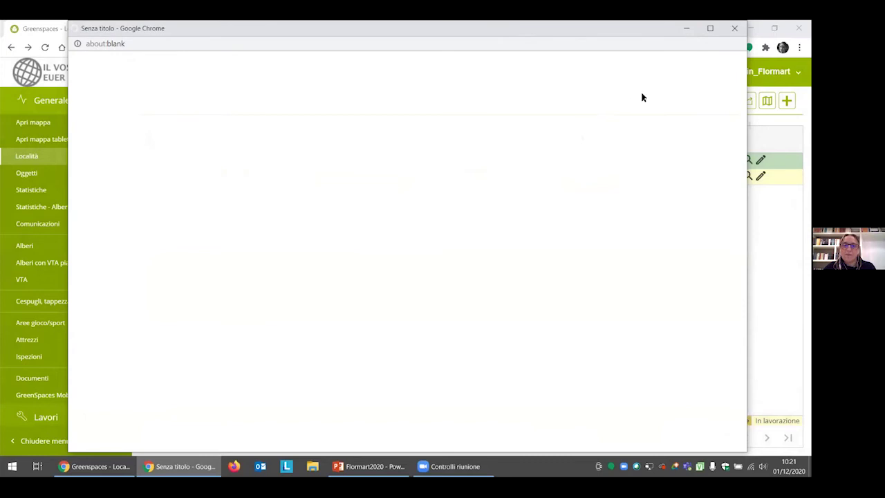
left_click(710, 29)
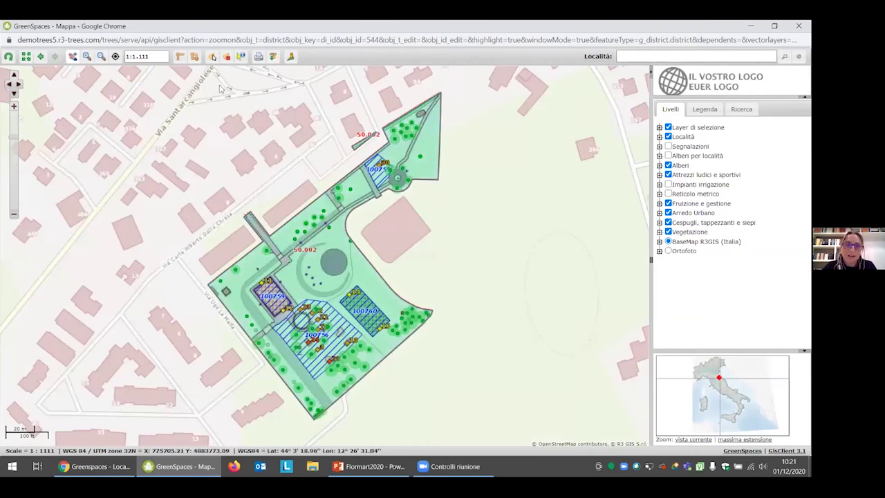
left_click(225, 57)
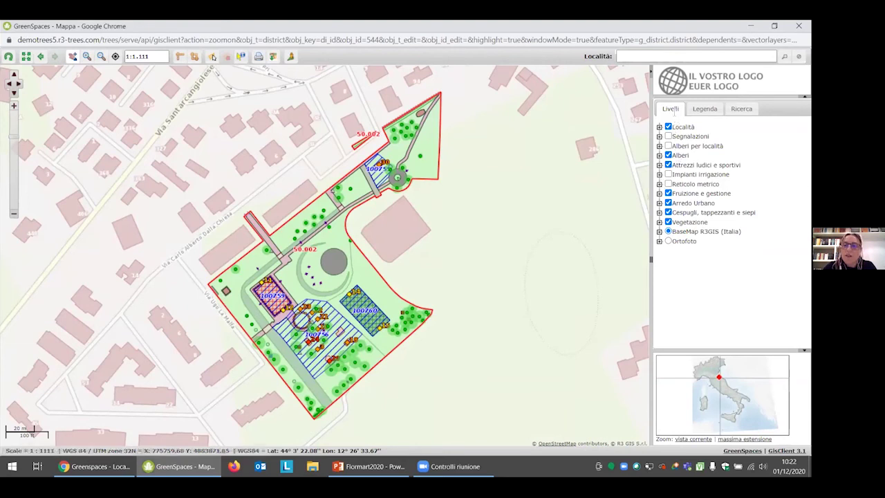
Expand the Alberi layer group, inspect the garden's objects over the Ortofoto background, and close the map window.
left_click(659, 155)
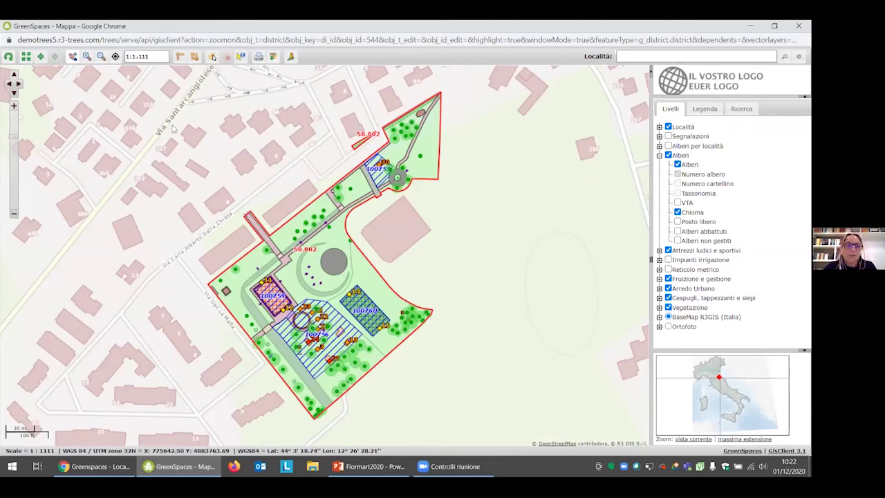
left_click(668, 327)
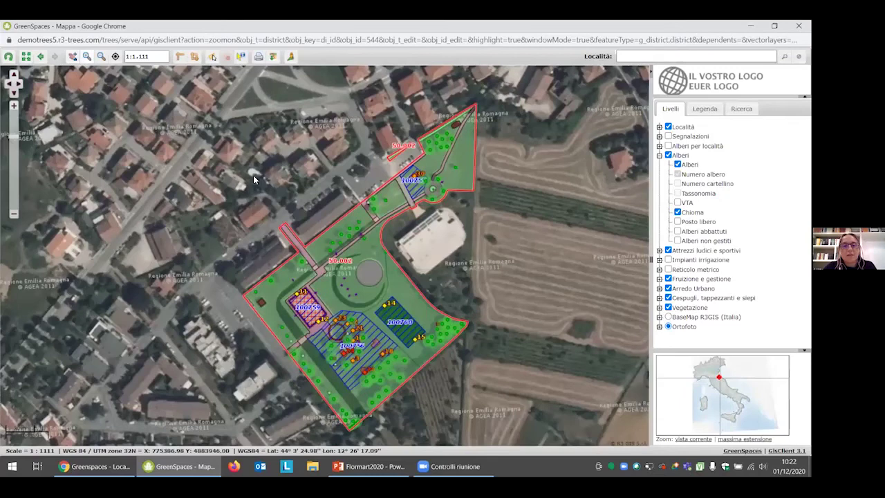
left_click_drag(253, 175, 492, 425)
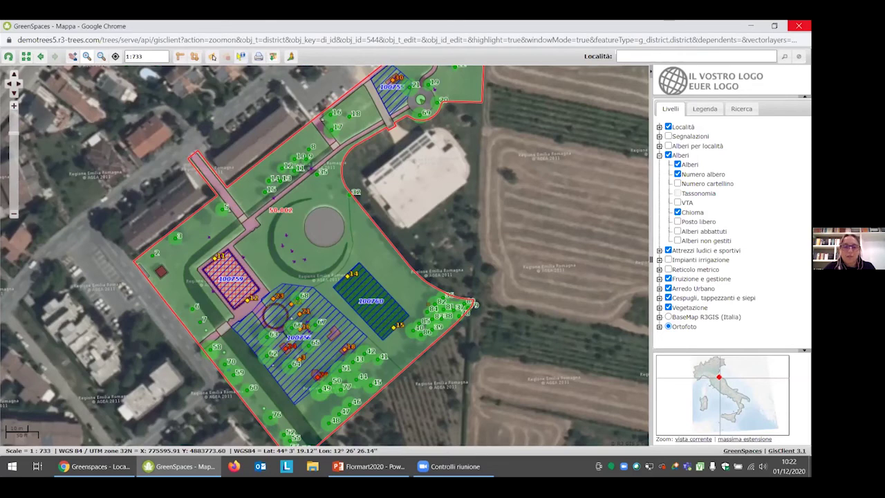
left_click(799, 26)
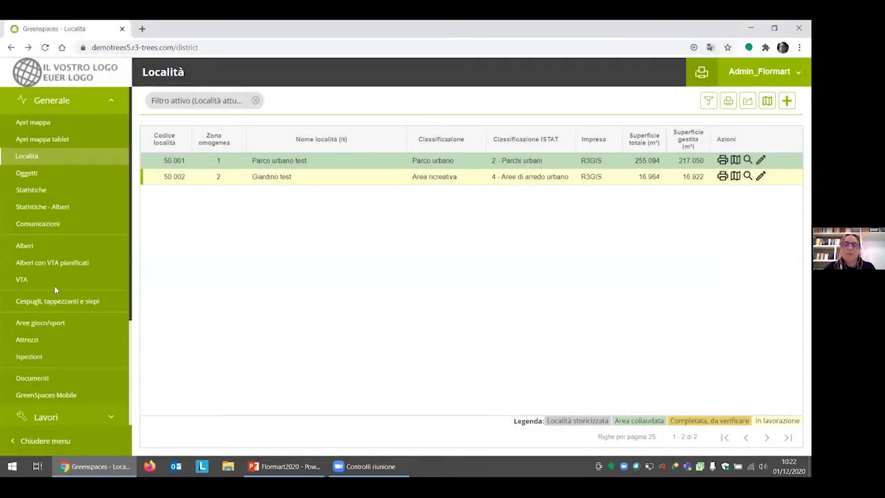
Open the filter of the localities list and check the available Zona options without choosing one.
left_click(707, 104)
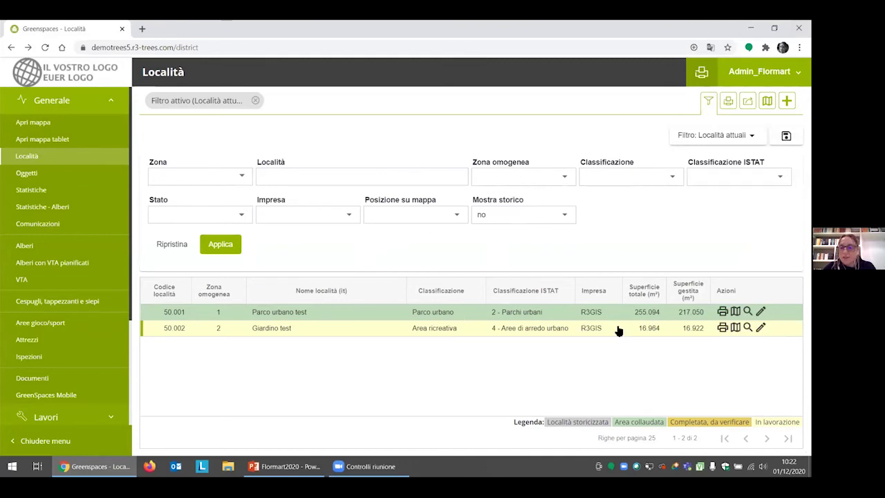
left_click(243, 176)
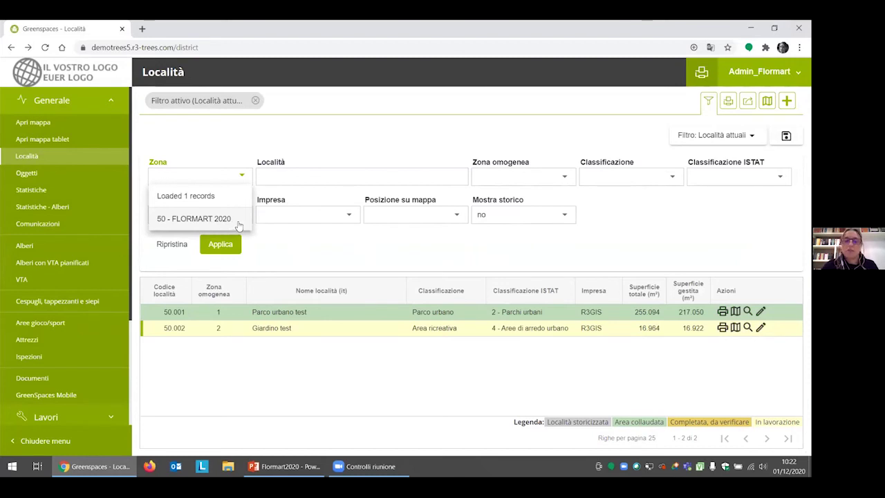
left_click(308, 245)
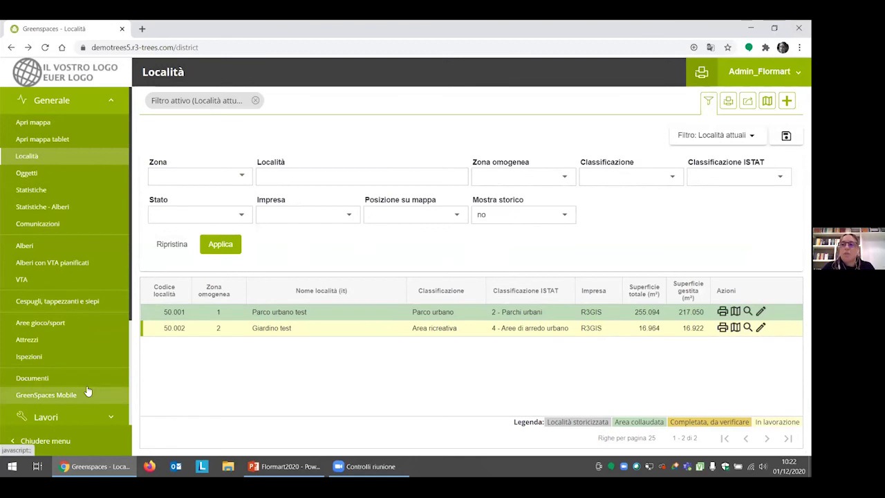
Create a new entry in Lavori programmati and set its locality to 50.002 - Giardino test.
left_click(108, 422)
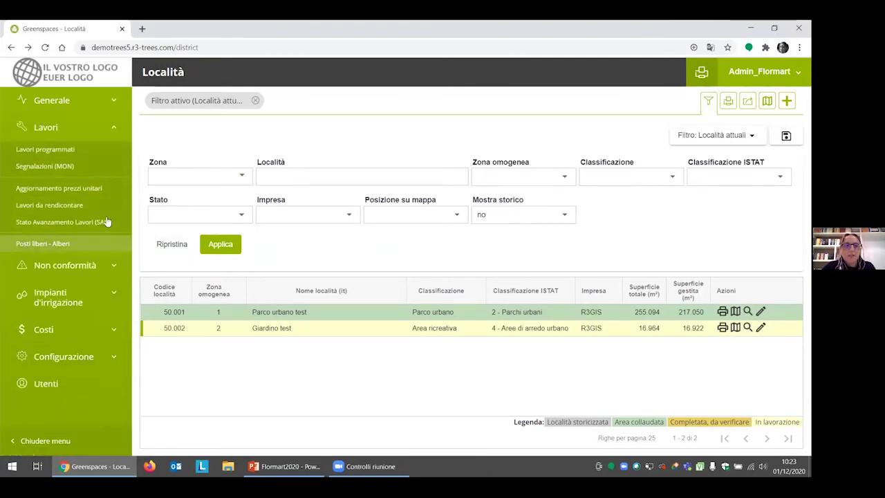
left_click(64, 152)
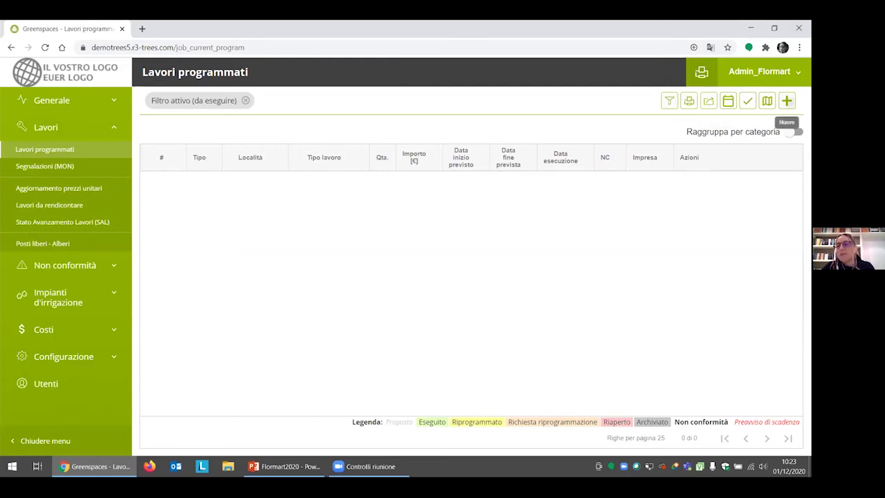
left_click(786, 101)
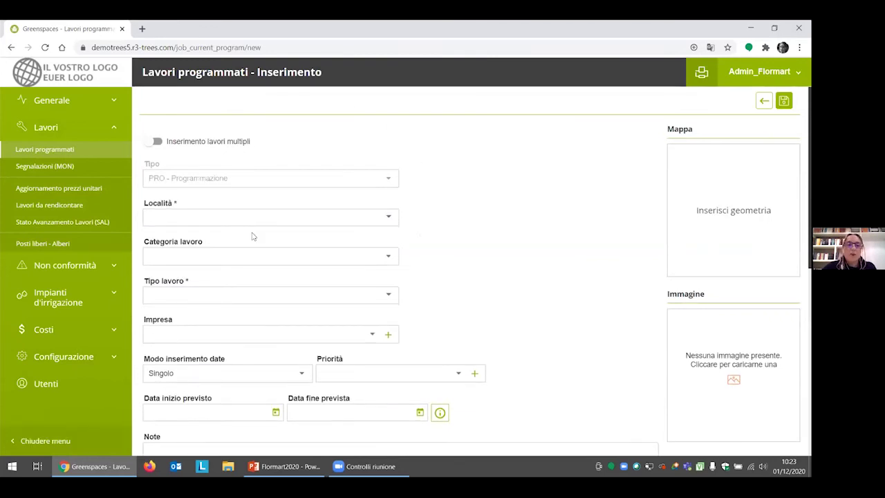
left_click(385, 220)
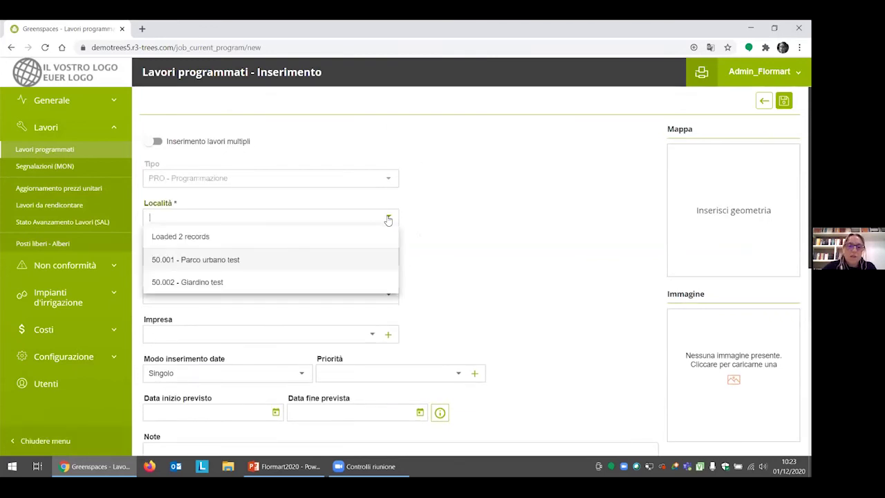
left_click(215, 284)
scroll(309, 188, "down", 2)
scroll(367, 190, "up", 1)
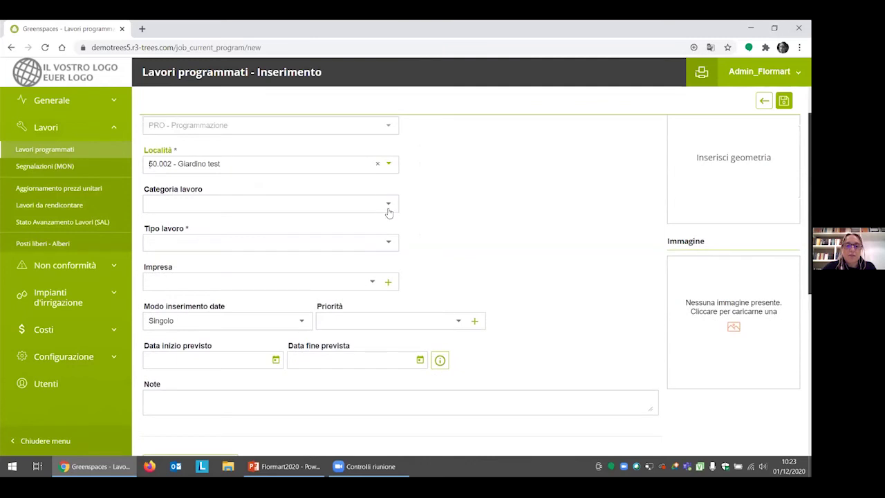
Set the job category to Verde and the job type to T1 - Taglio del tappeto erboso con raccolta.
left_click(388, 206)
key("v")
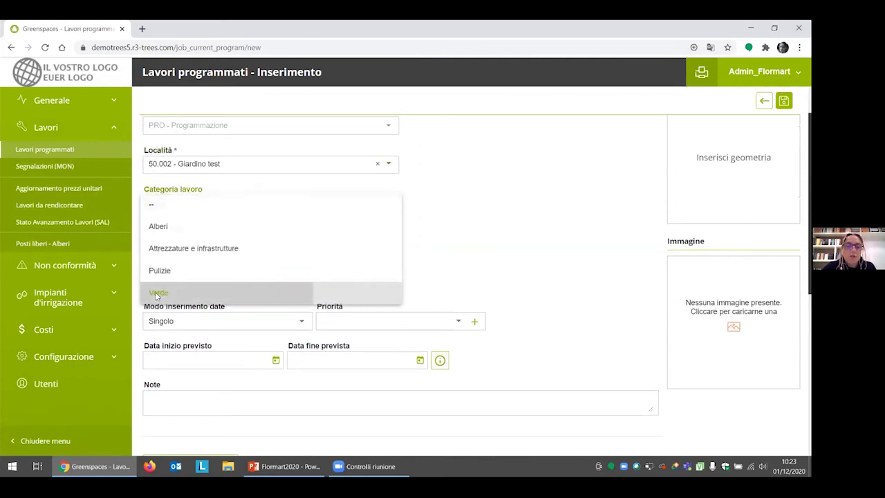
key("Return")
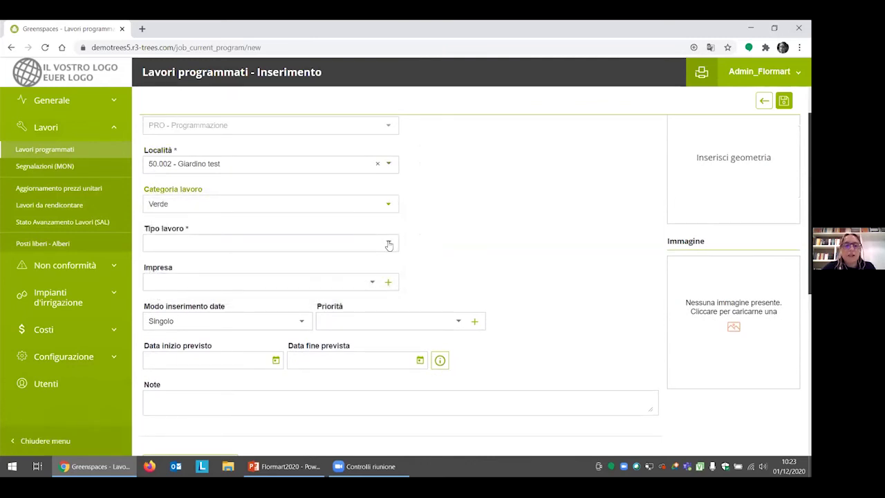
left_click(389, 245)
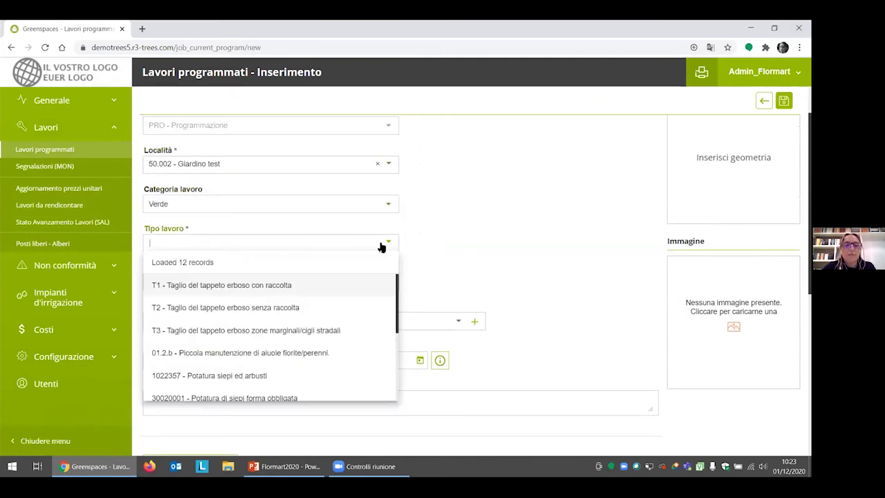
left_click(273, 293)
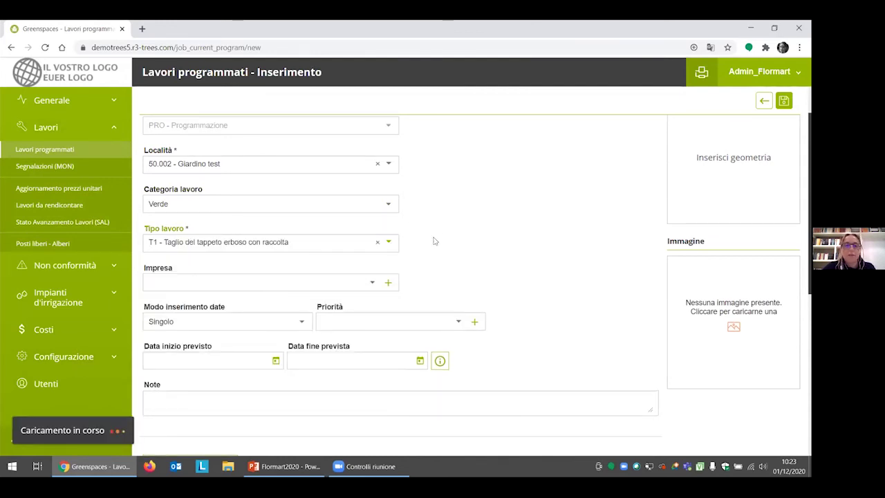
Assign the job to the company R3GIS and schedule it from 01/12/2020 to 04/12/2020.
left_click(374, 285)
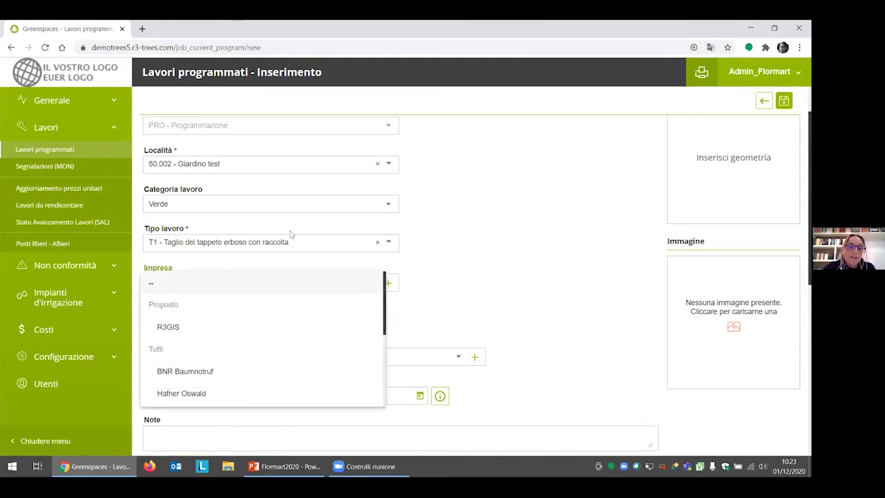
left_click(176, 323)
scroll(486, 212, "down", 2)
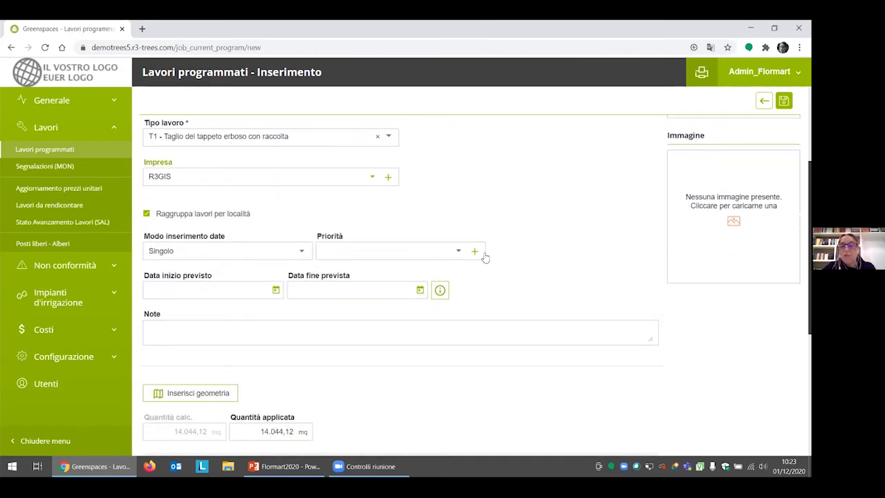
left_click(275, 290)
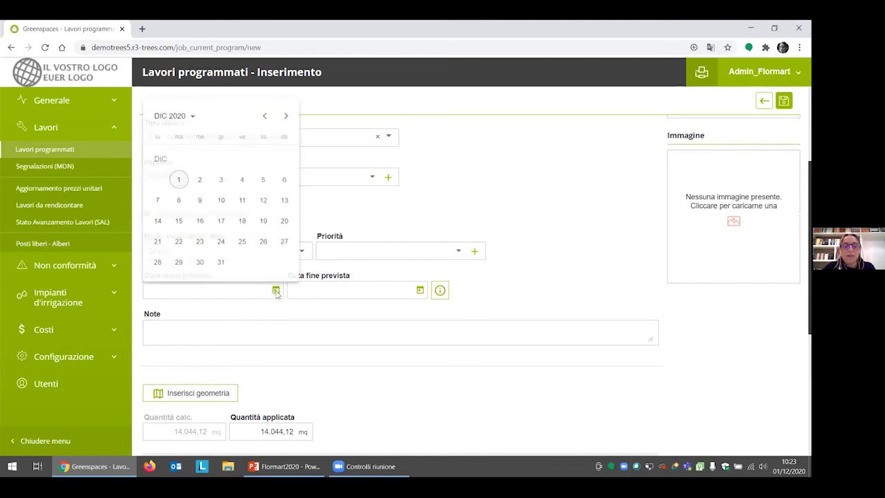
left_click(178, 177)
left_click(420, 291)
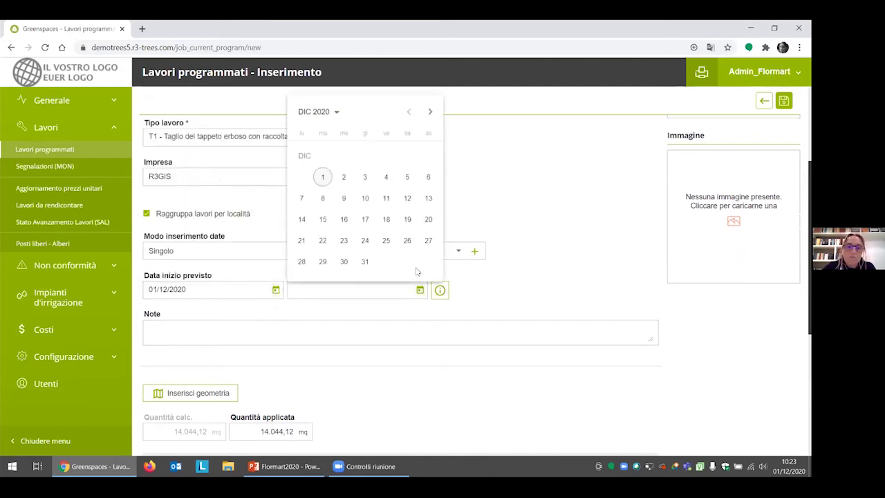
left_click(385, 177)
Review the job's applied quantity and amount calculation, and examine the individual Prato objects it includes.
scroll(315, 286, "up", 3)
scroll(327, 275, "down", 3)
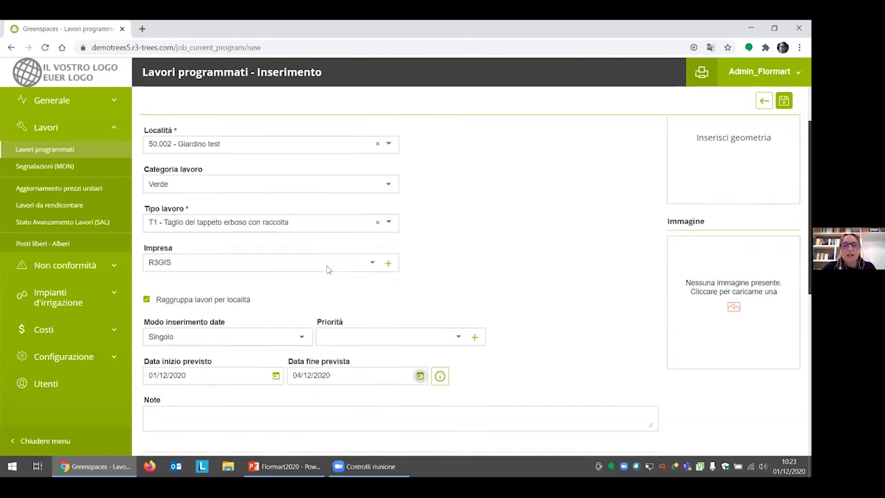
scroll(332, 260, "down", 3)
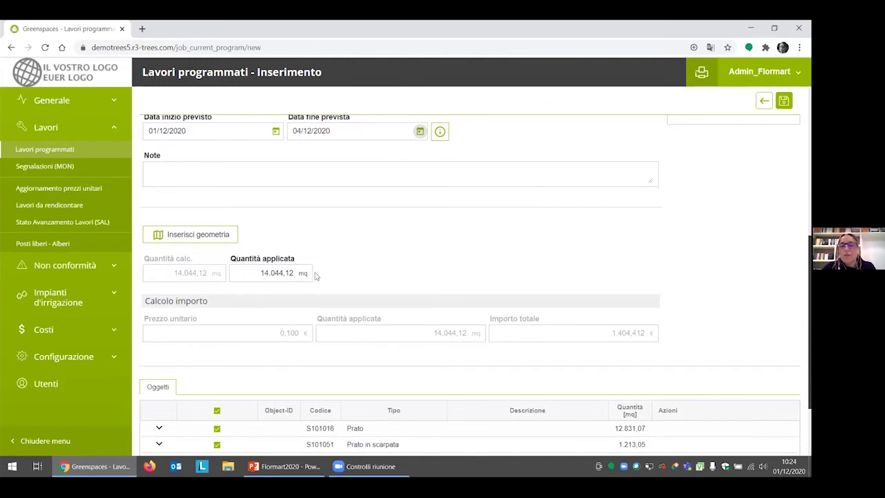
scroll(358, 264, "down", 3)
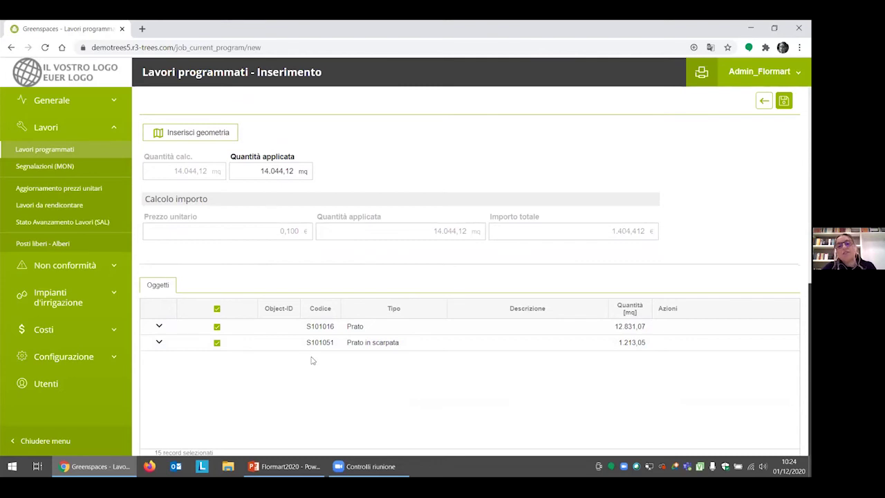
left_click(158, 326)
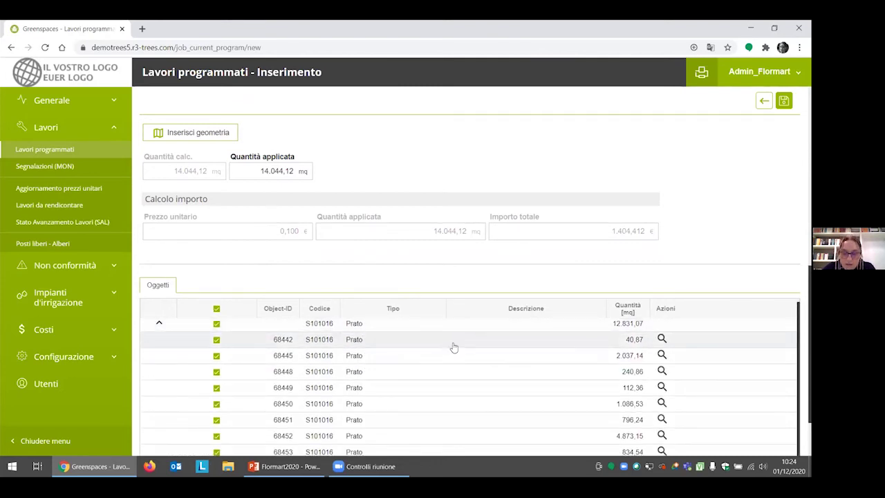
left_click(158, 322)
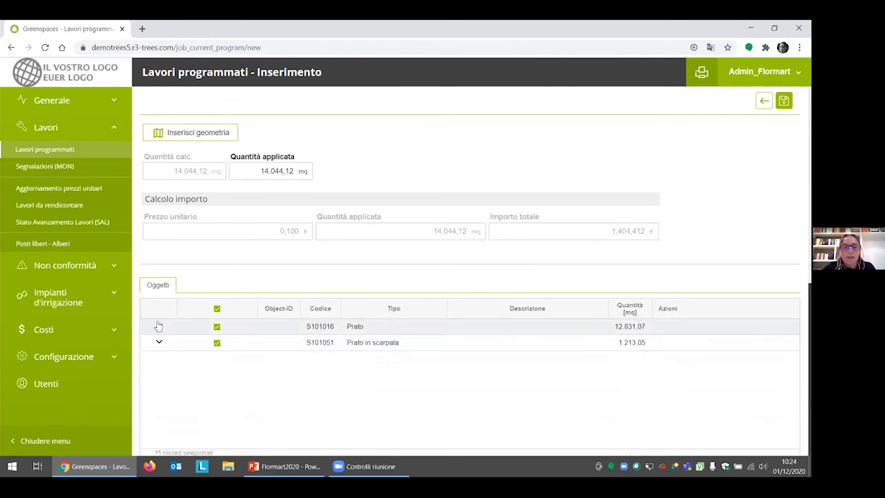
Check the Prato in scarpata objects, exclude that whole group from the mowing job, and save the job.
left_click(159, 341)
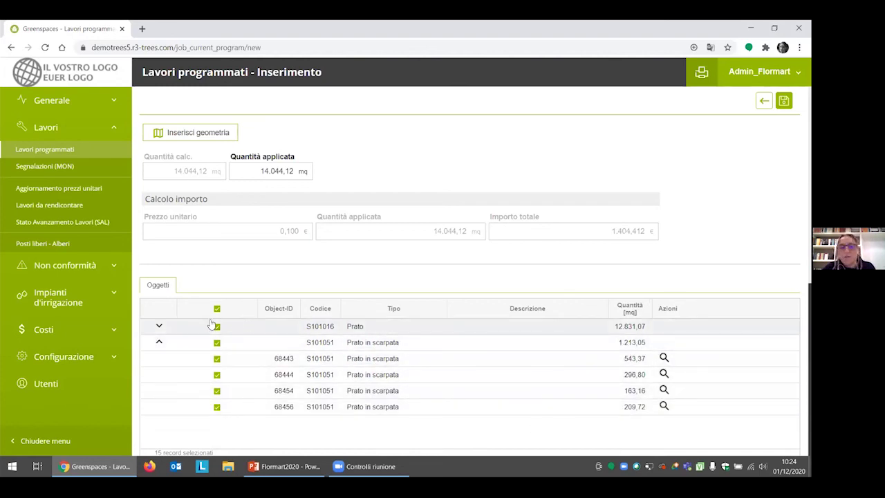
left_click(159, 342)
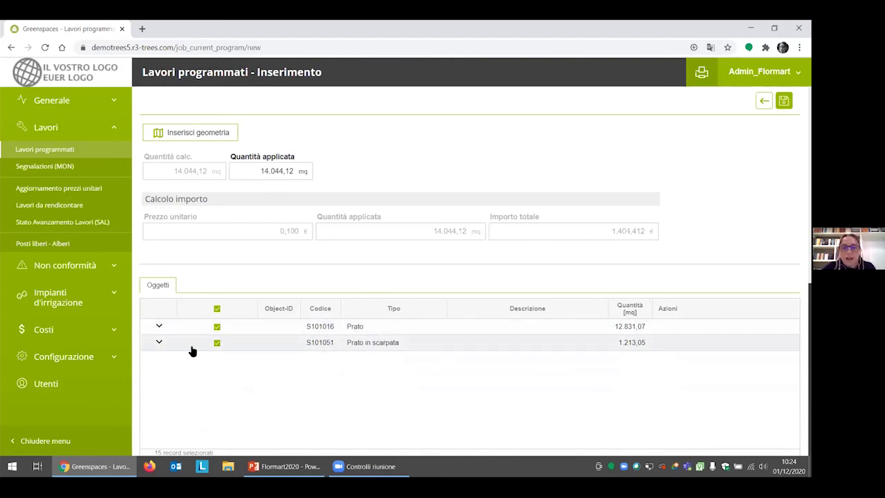
left_click(216, 343)
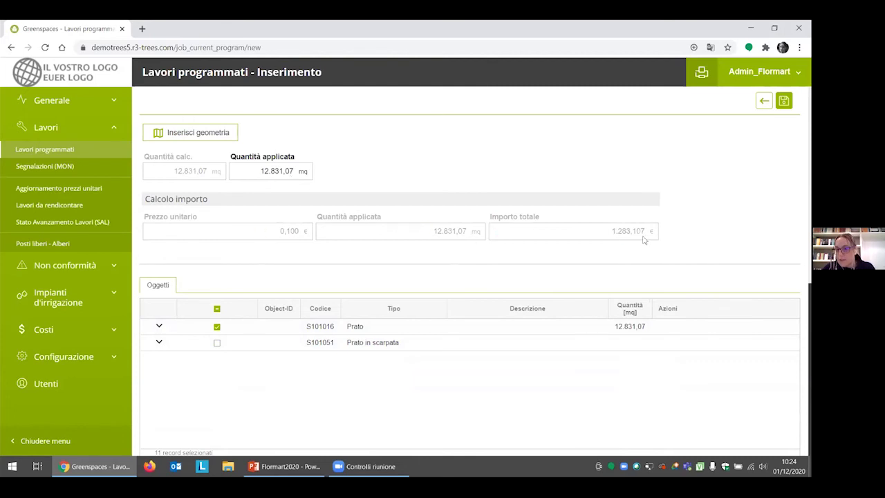
scroll(611, 256, "up", 10)
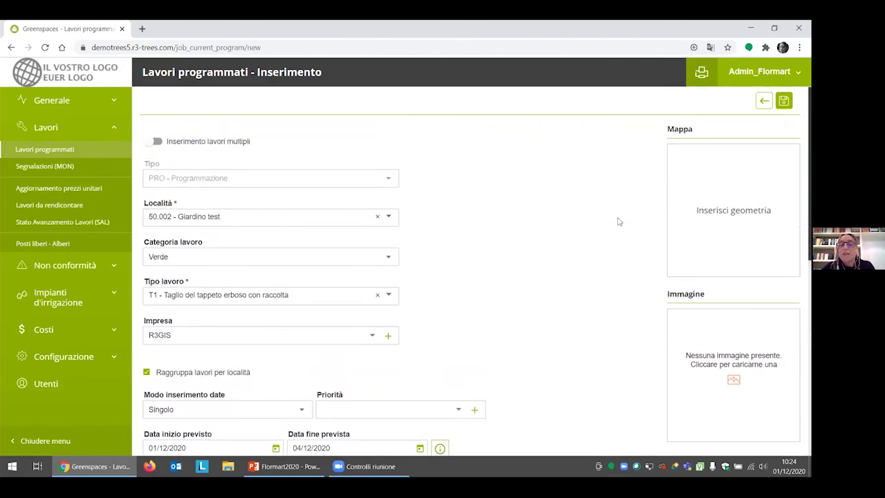
left_click(783, 100)
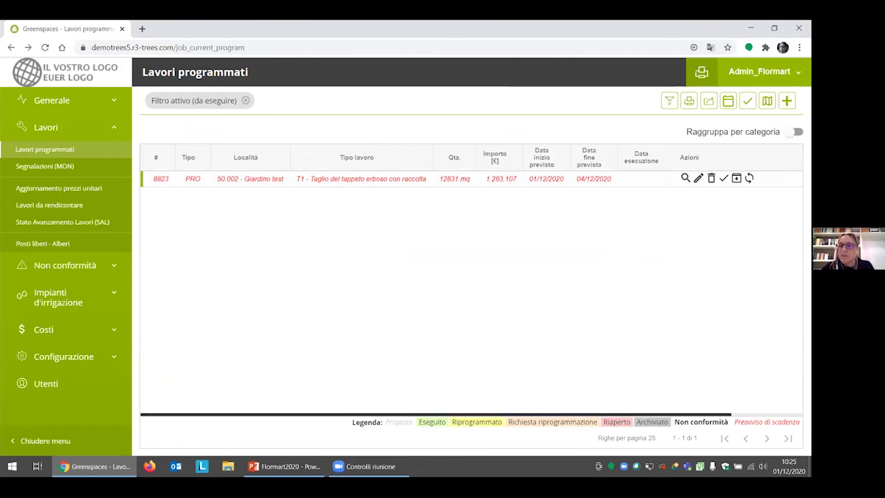
Create another entry in Lavori programmati and set its locality to 50.002 - Giardino test.
left_click(785, 101)
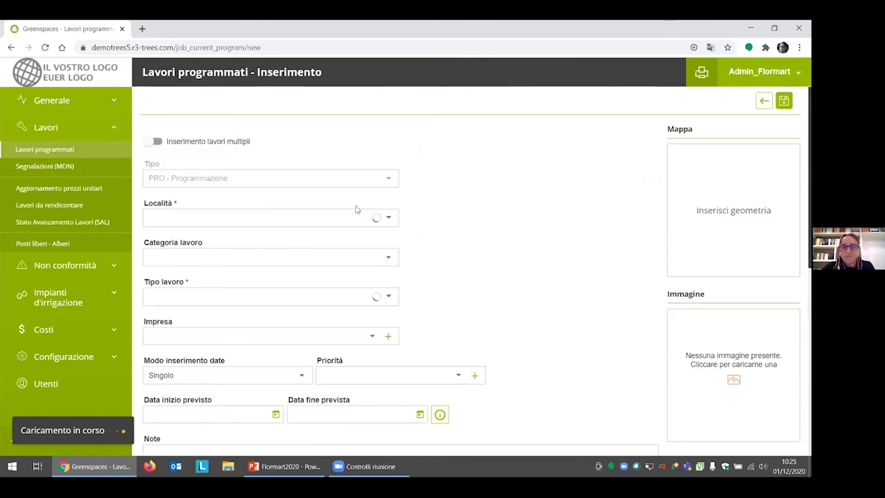
left_click(388, 220)
left_click(212, 287)
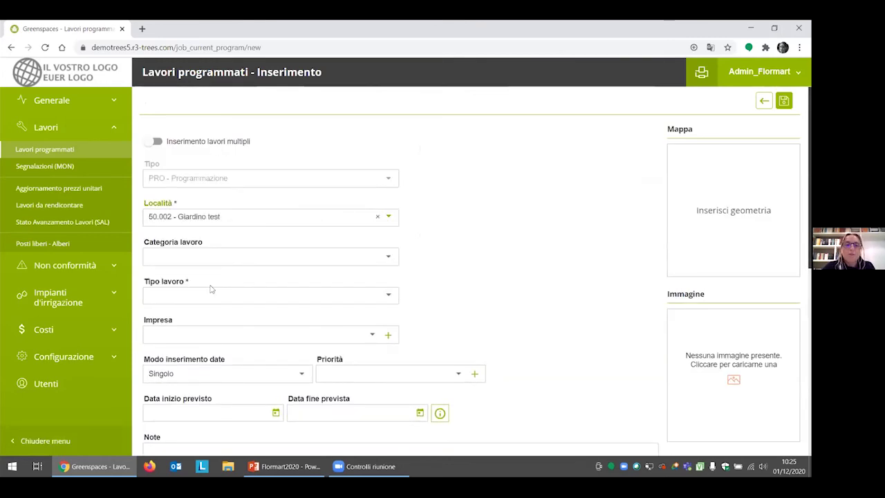
Set the new job's category to Alberi and its job type to RIM - Rimonda del secco.
scroll(256, 227, "down", 2)
left_click(390, 152)
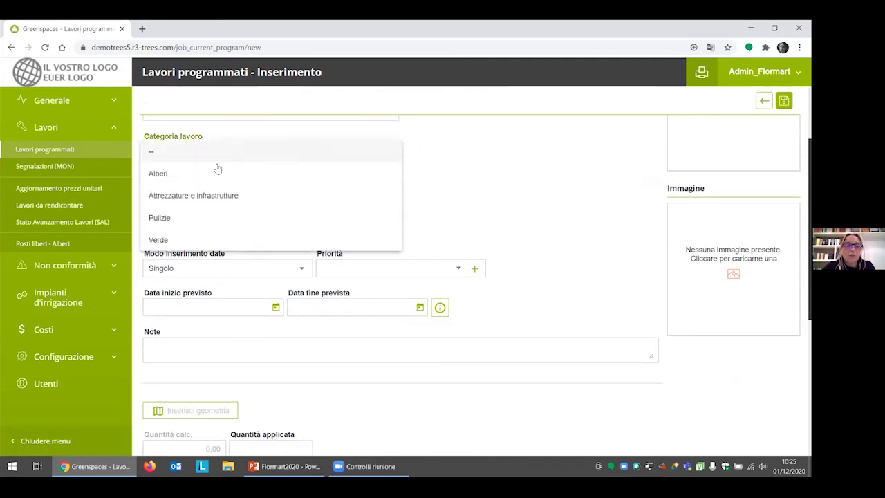
left_click(197, 173)
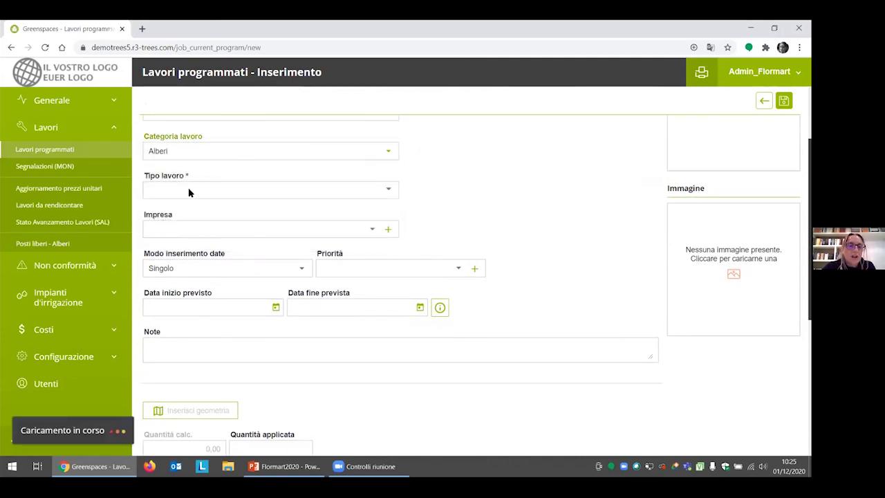
left_click(188, 188)
scroll(225, 288, "down", 1)
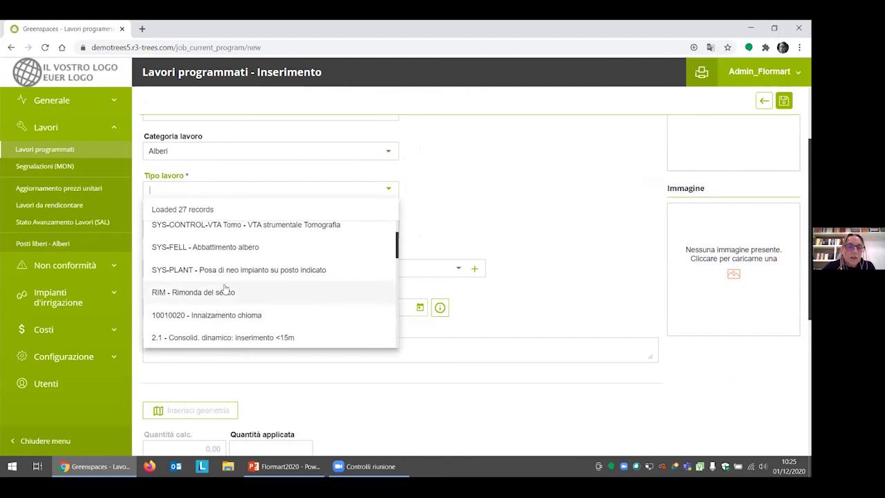
left_click(227, 291)
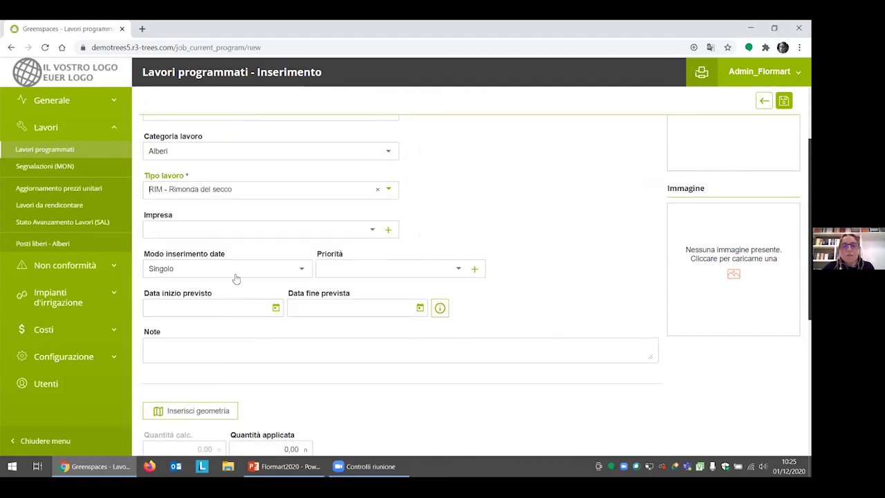
Assign the tree job to the company Landlab and schedule it from 07/12/2020 to 11/12/2020.
left_click(372, 233)
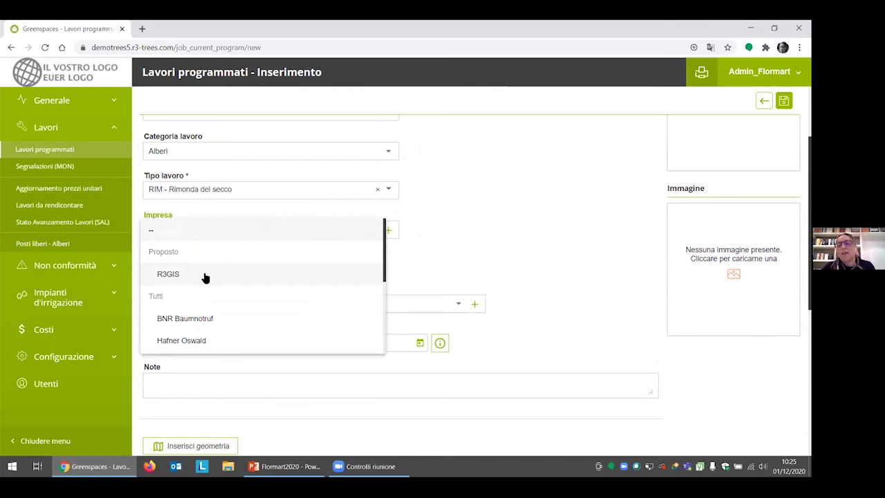
scroll(205, 276, "down", 1)
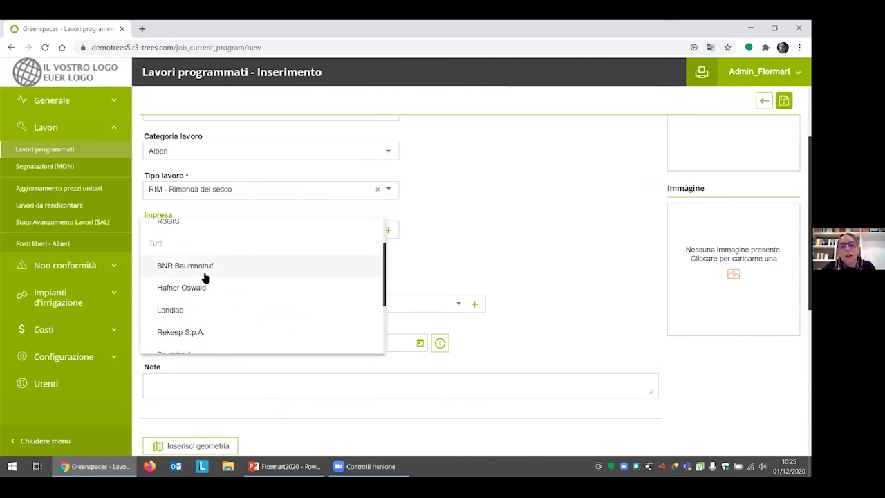
left_click(195, 314)
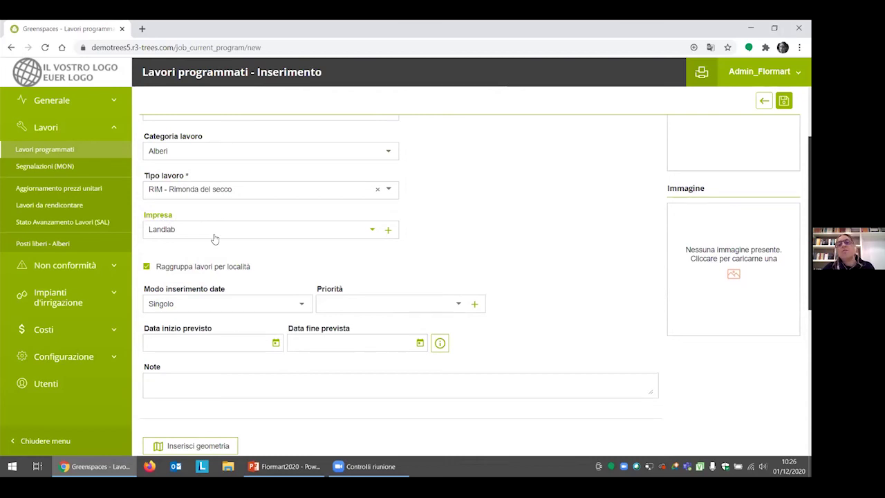
left_click(275, 342)
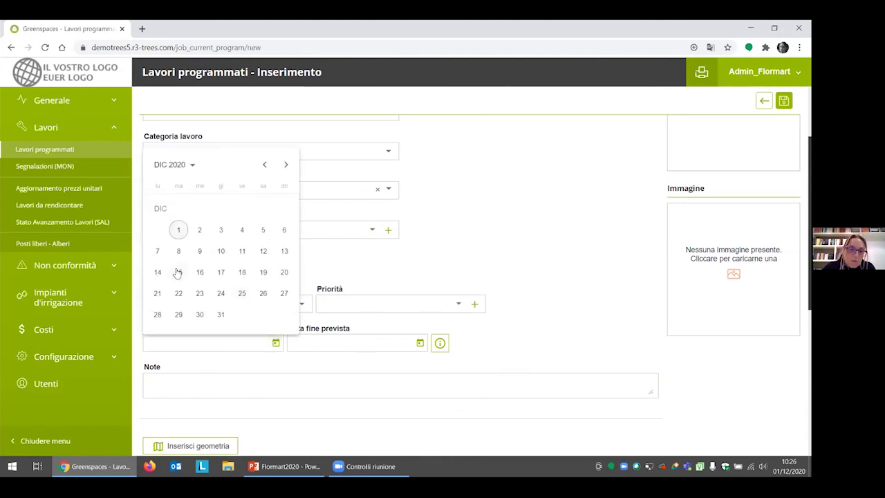
left_click(157, 251)
left_click(420, 343)
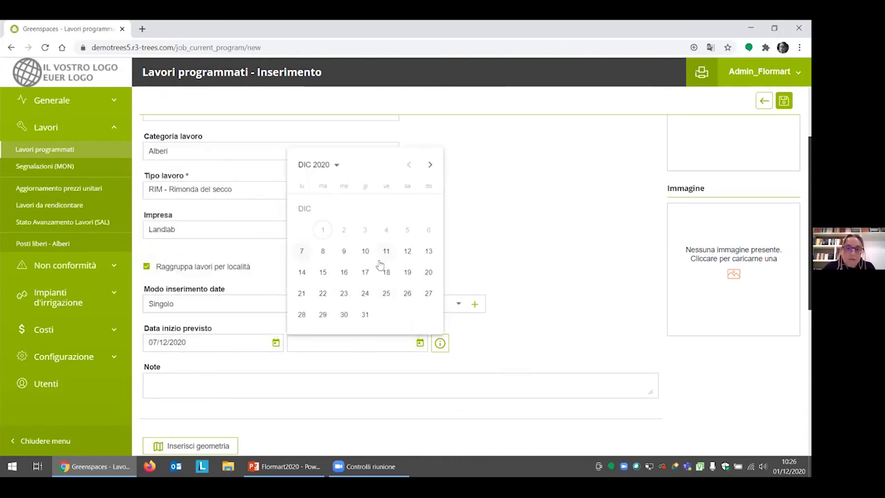
left_click(389, 252)
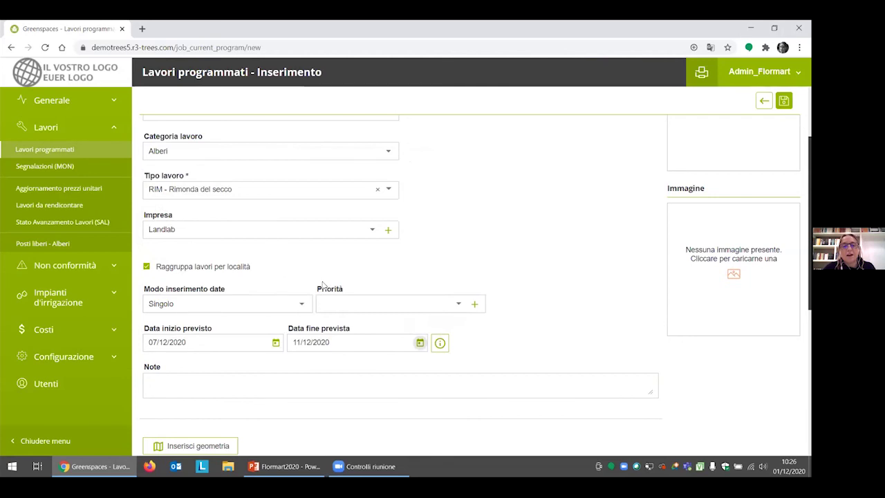
Review the tree job's applied quantity and amount calculation, and examine the individual Albero objects it includes.
scroll(197, 287, "up", 2)
scroll(197, 287, "down", 5)
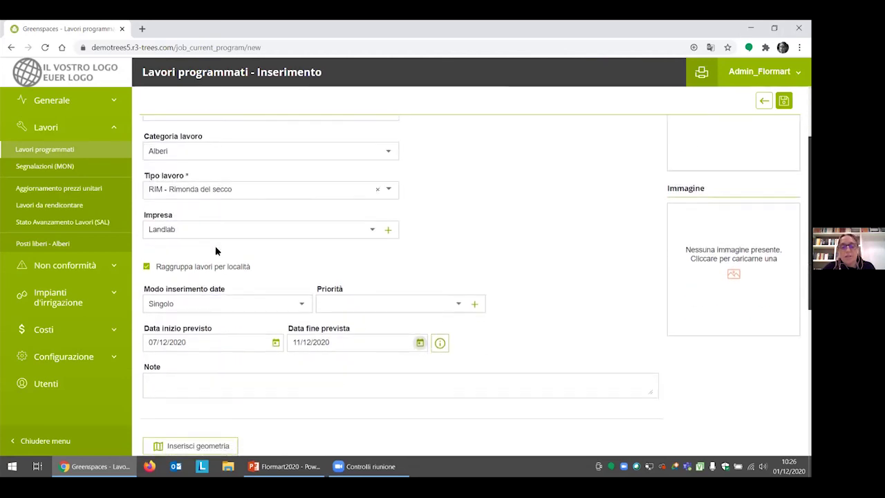
scroll(336, 311, "down", 2)
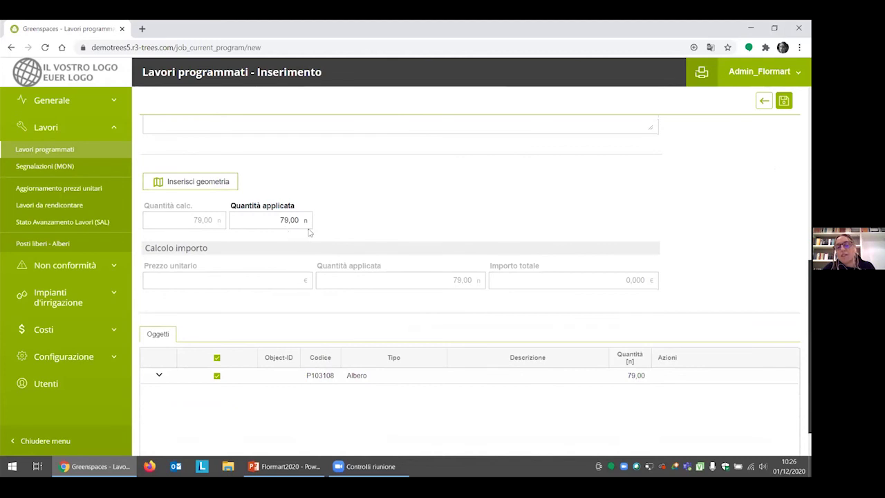
scroll(250, 303, "down", 1)
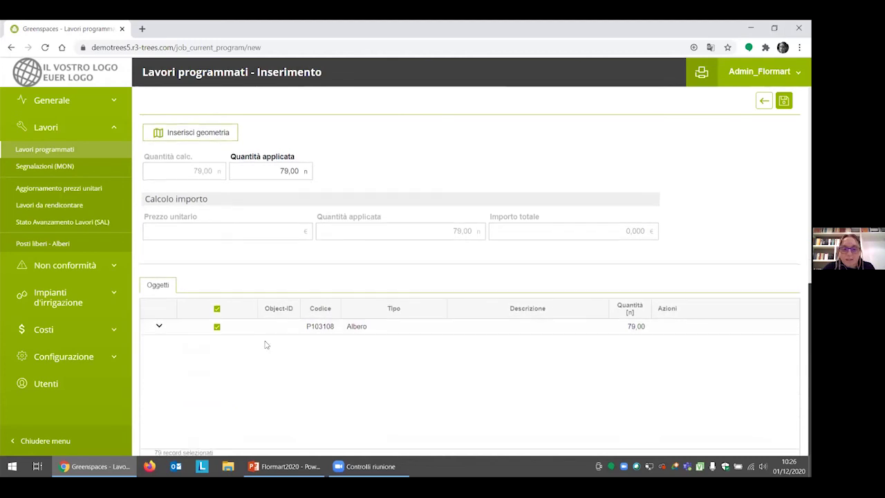
left_click(158, 327)
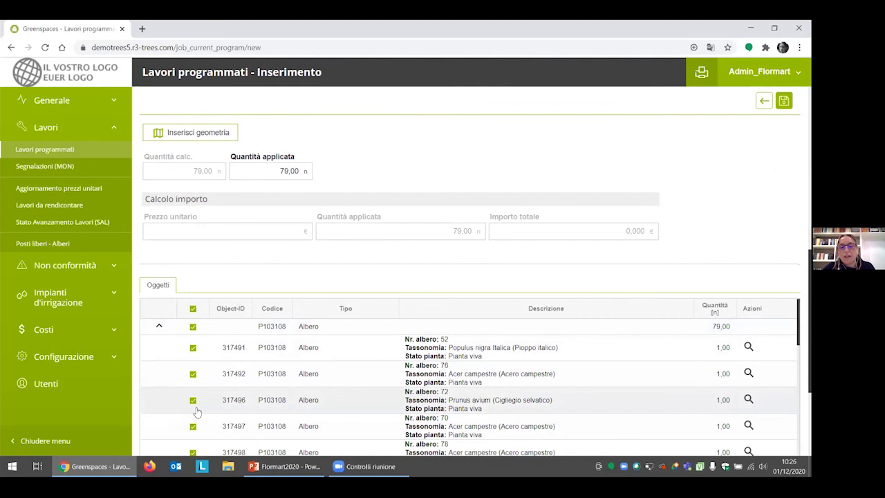
left_click(159, 328)
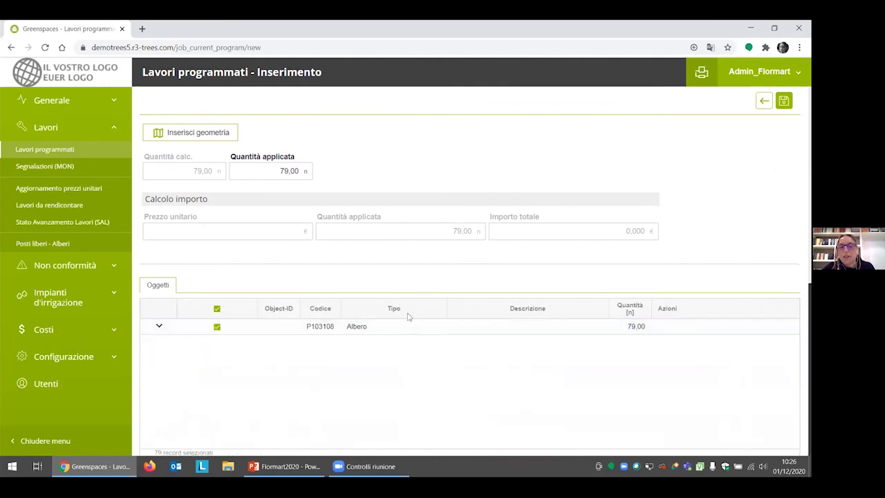
scroll(414, 317, "up", 3)
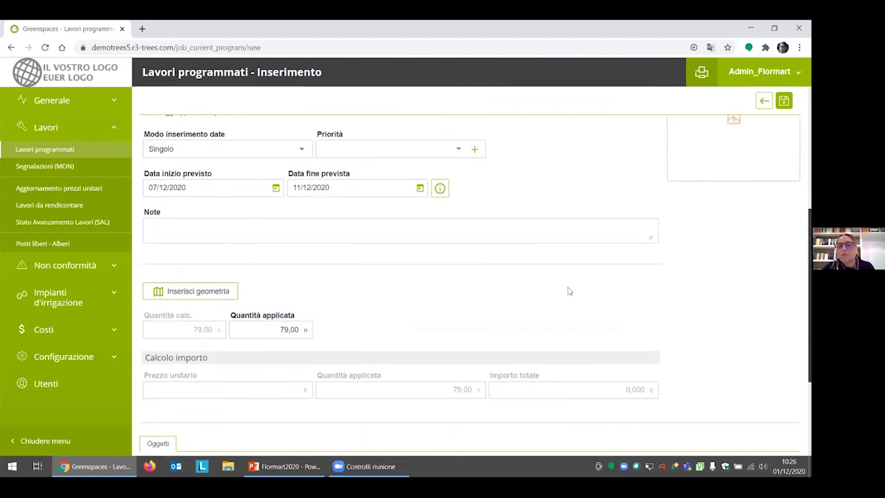
scroll(294, 329, "up", 4)
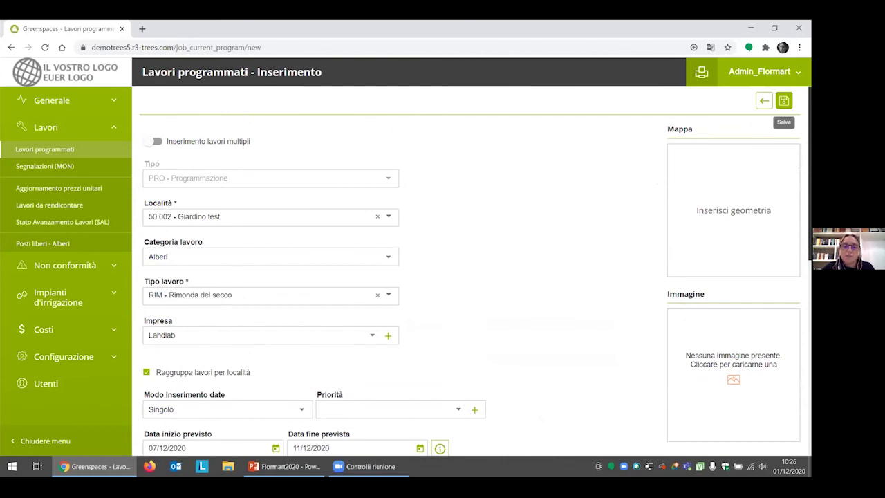
Save the Rimonda del secco job, return to the Lavori programmati list, and close the browser window.
left_click(783, 101)
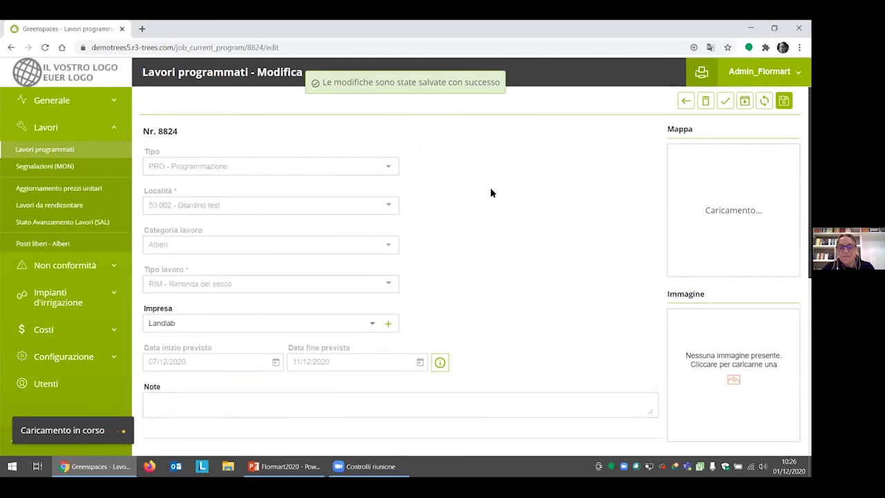
left_click(686, 101)
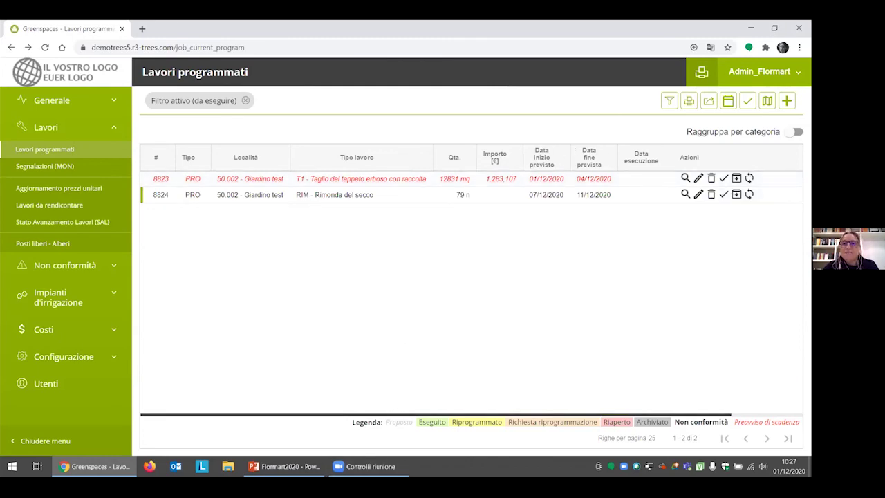
left_click(798, 27)
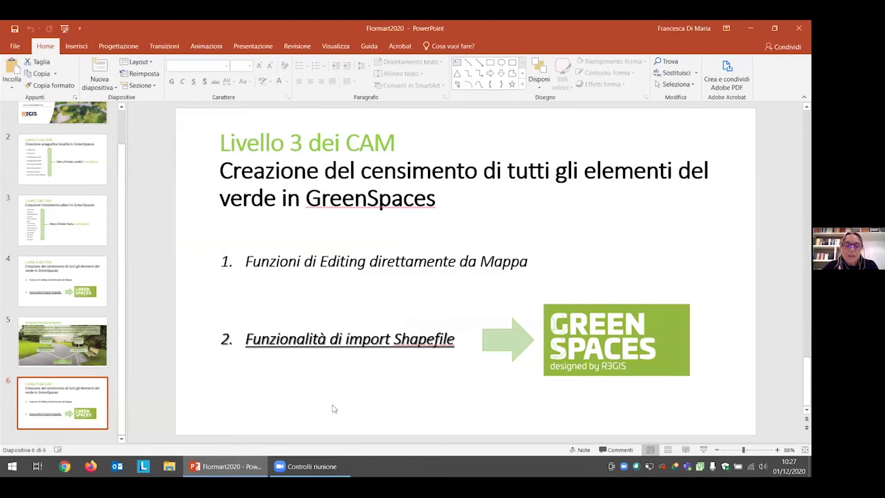